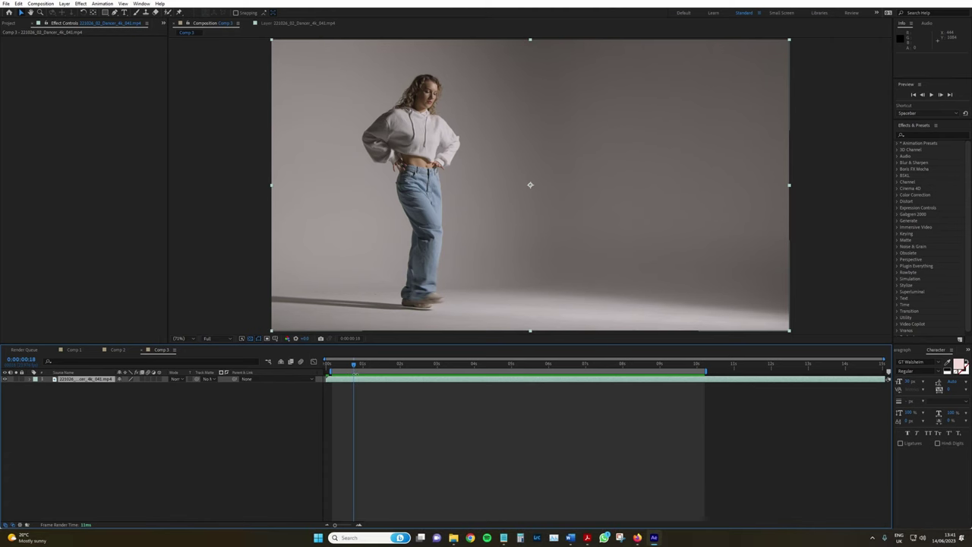
Step: Scrub the dancer clip from near the start to preview the dance up to about 4 seconds
{"action": "left_click", "coordinate": [333, 364]}
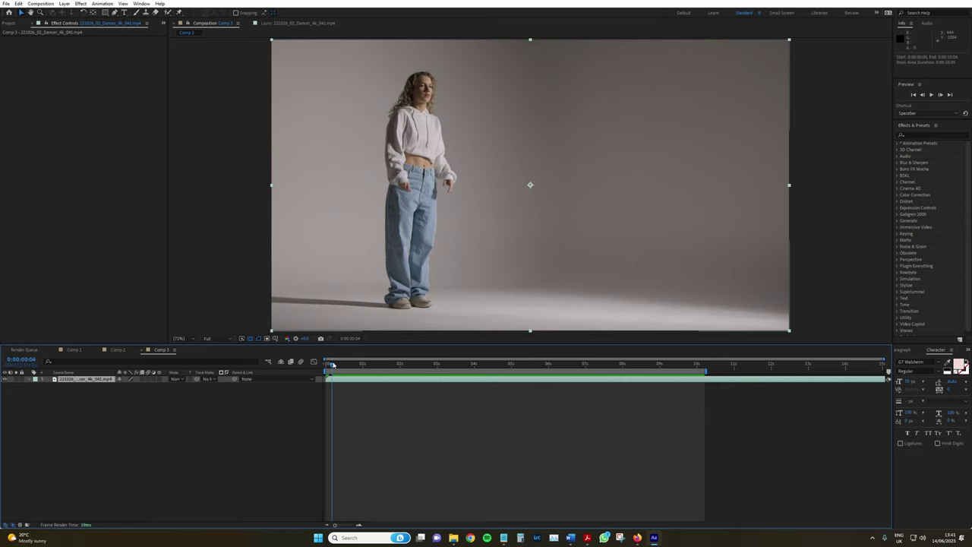
{"action": "left_click_drag", "start_coordinate": [333, 365], "coordinate": [397, 377]}
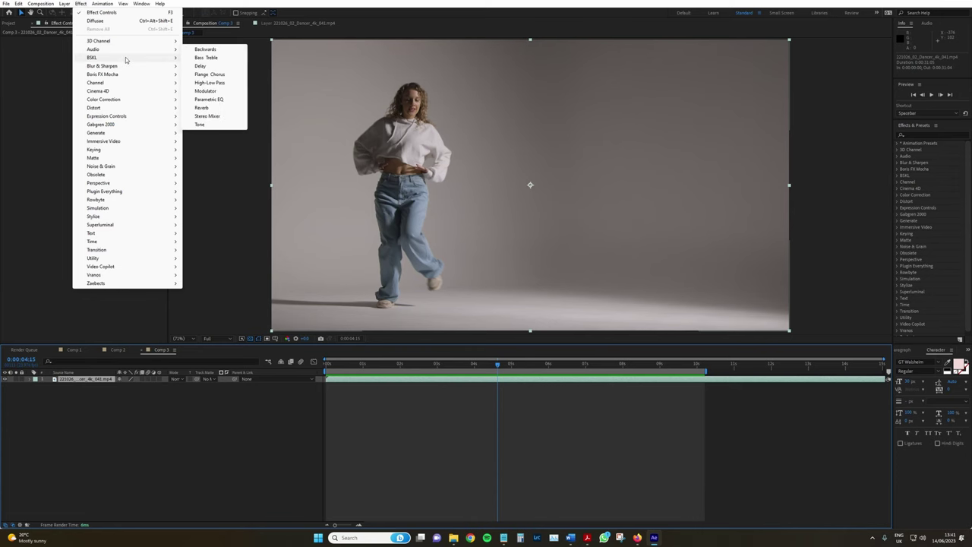
Step: Add the BSKL Diffusae effect to the selected dancer layer from the Effect menu
{"action": "mouse_move", "coordinate": [126, 60]}
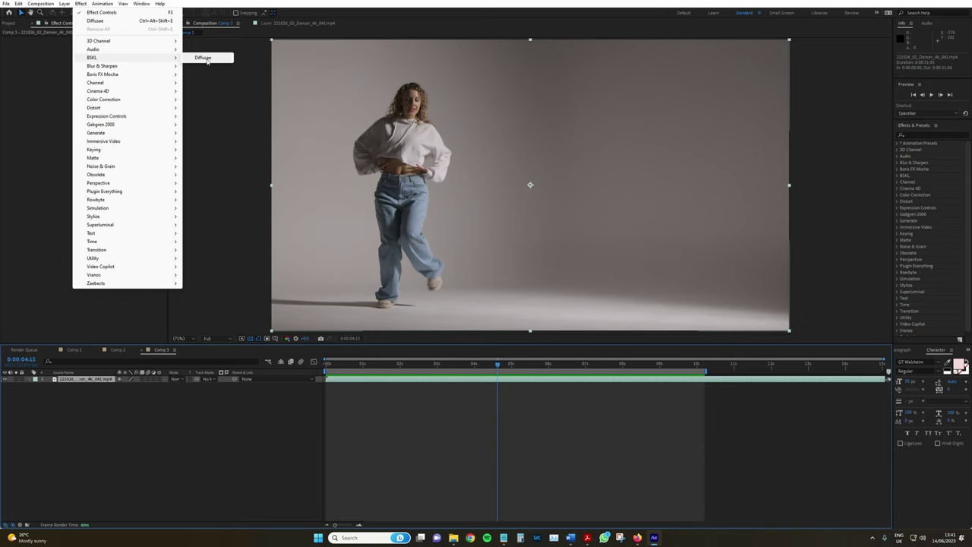
{"action": "left_click", "coordinate": [205, 58]}
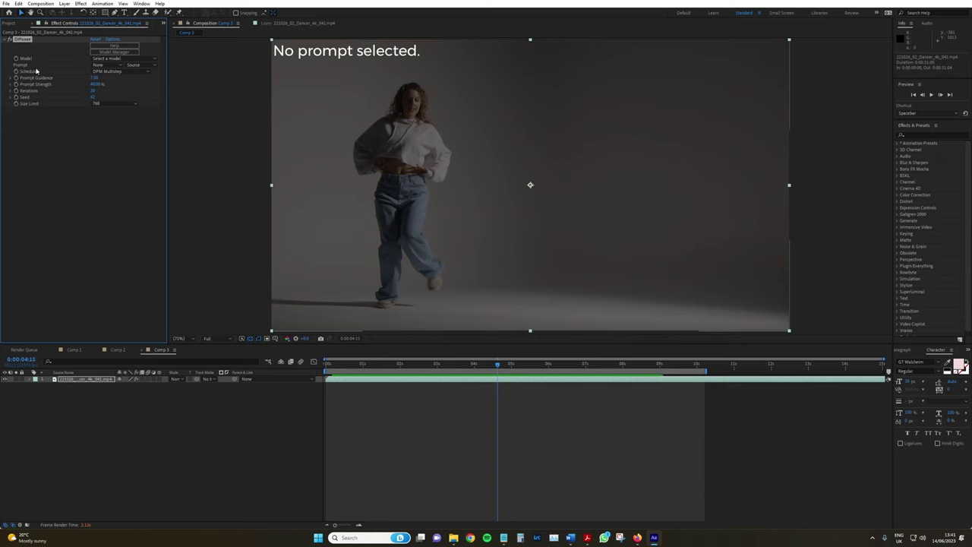
Step: Add a text layer reading '1920s woman's fashion stylee', hide it, and reselect the dancer layer
{"action": "left_click", "coordinate": [96, 403]}
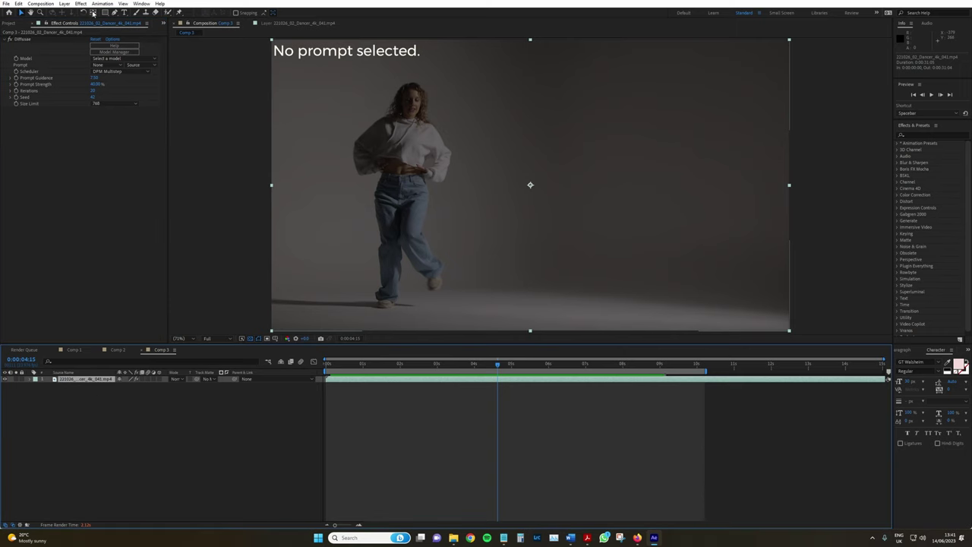
{"action": "left_click", "coordinate": [124, 12]}
{"action": "left_click", "coordinate": [380, 210]}
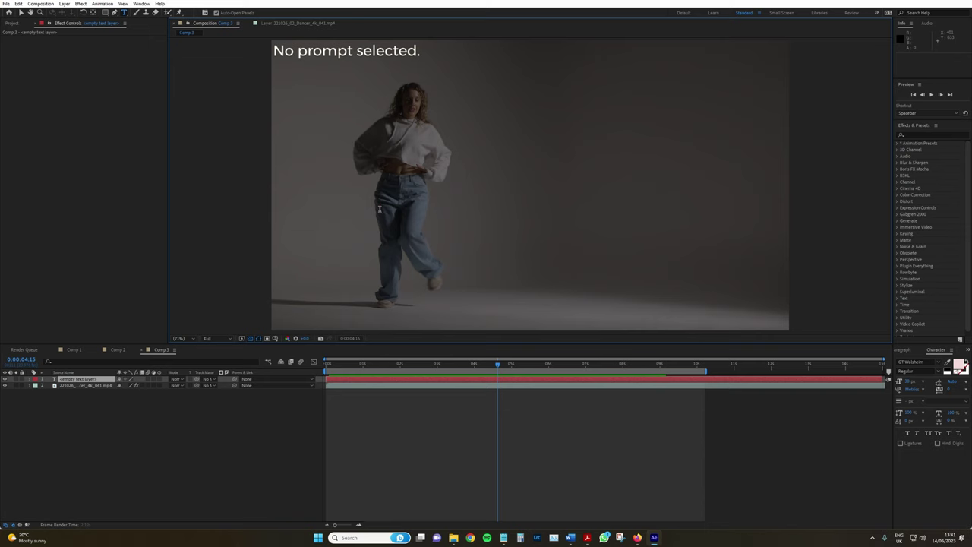
{"action": "type", "text": "1920s"}
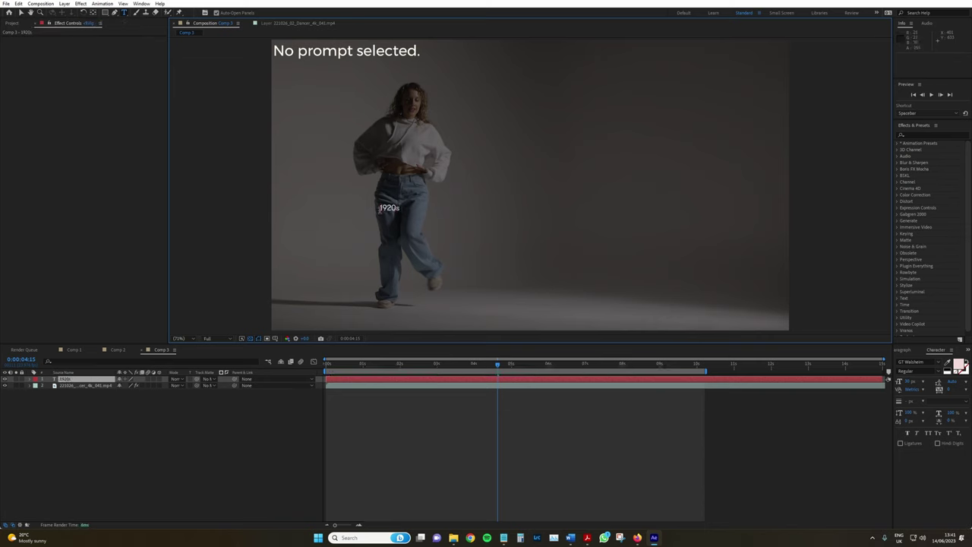
{"action": "type", "text": " woman's fashion style"}
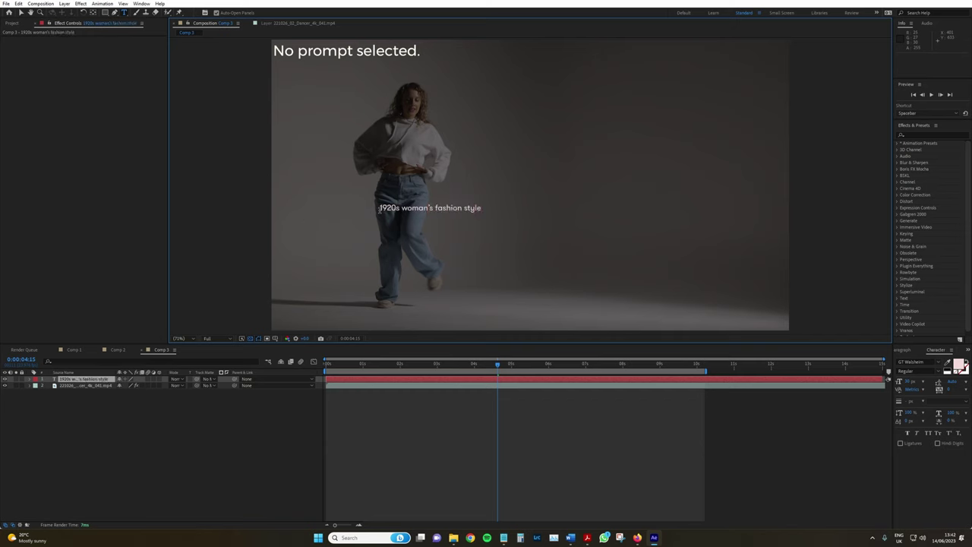
{"action": "type", "text": "e"}
{"action": "left_click", "coordinate": [84, 385]}
{"action": "left_click", "coordinate": [80, 379]}
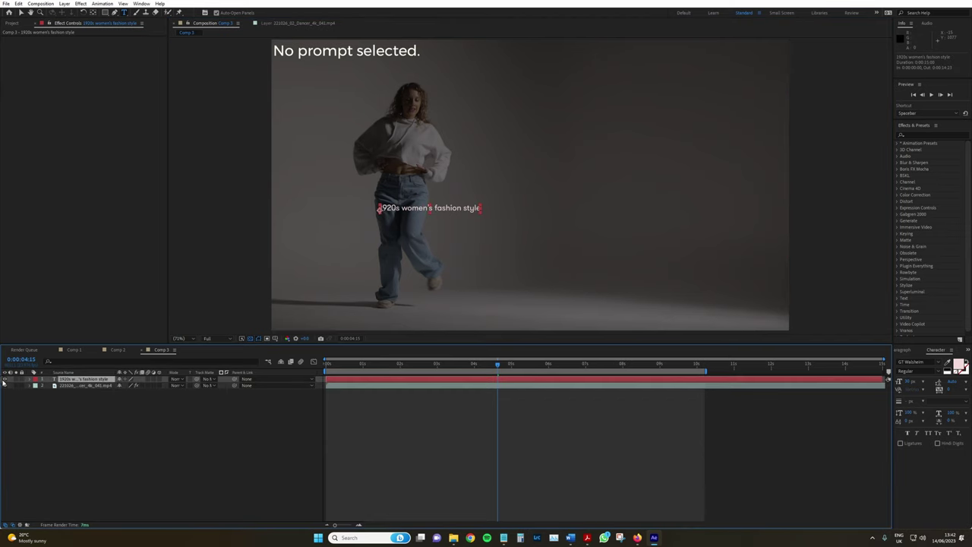
{"action": "left_click", "coordinate": [79, 387]}
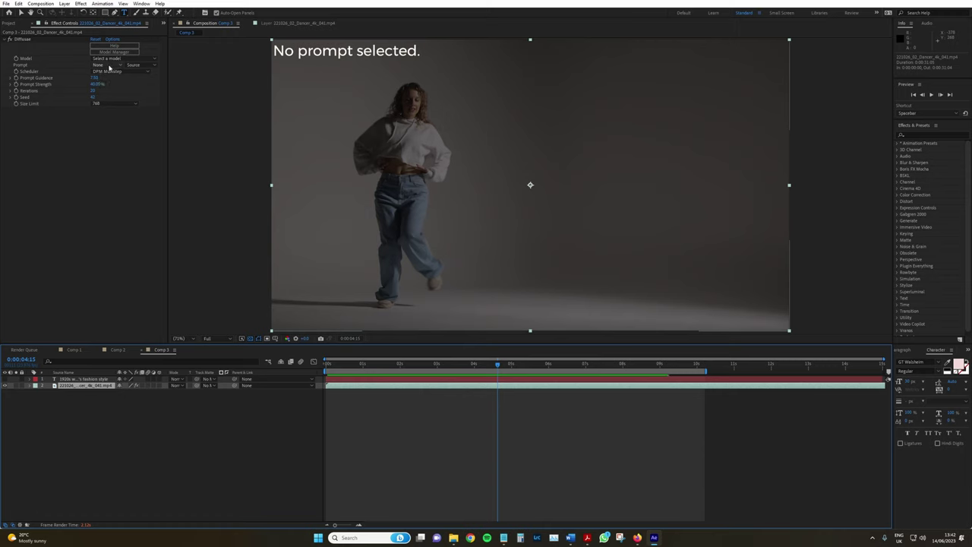
Step: Use the 1920s fashion text layer as the Diffusae prompt and review installed models in Models Manager
{"action": "left_click", "coordinate": [109, 67]}
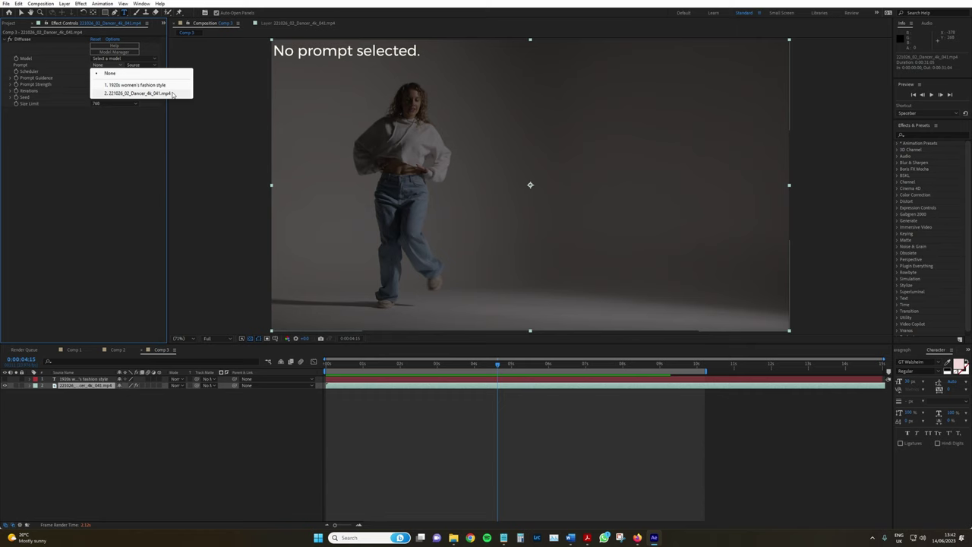
{"action": "left_click", "coordinate": [154, 86]}
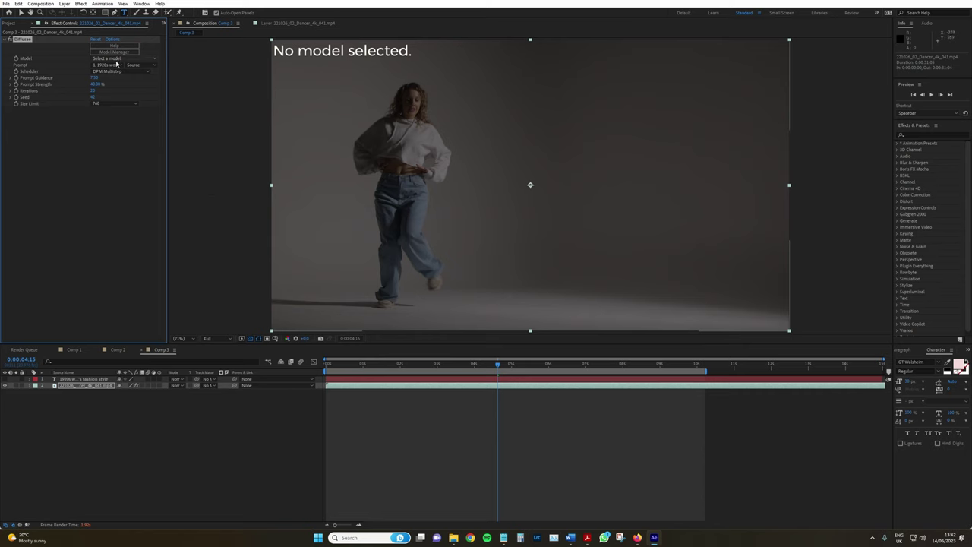
{"action": "left_click", "coordinate": [116, 59]}
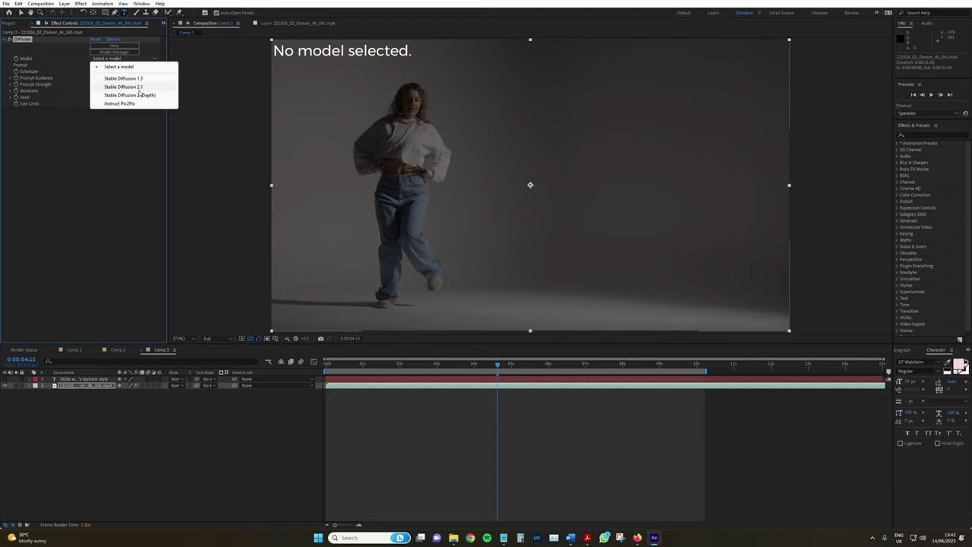
{"action": "left_click", "coordinate": [133, 54]}
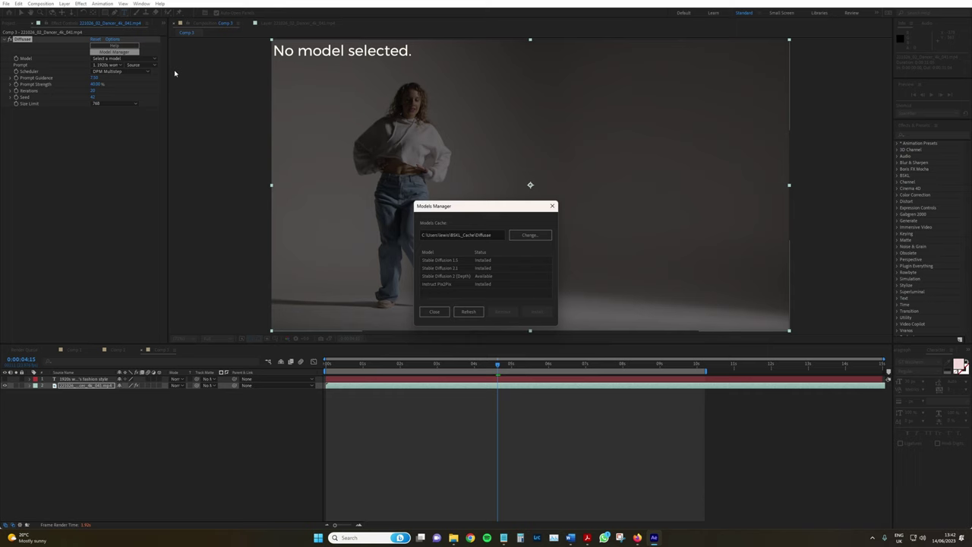
{"action": "left_click", "coordinate": [460, 276]}
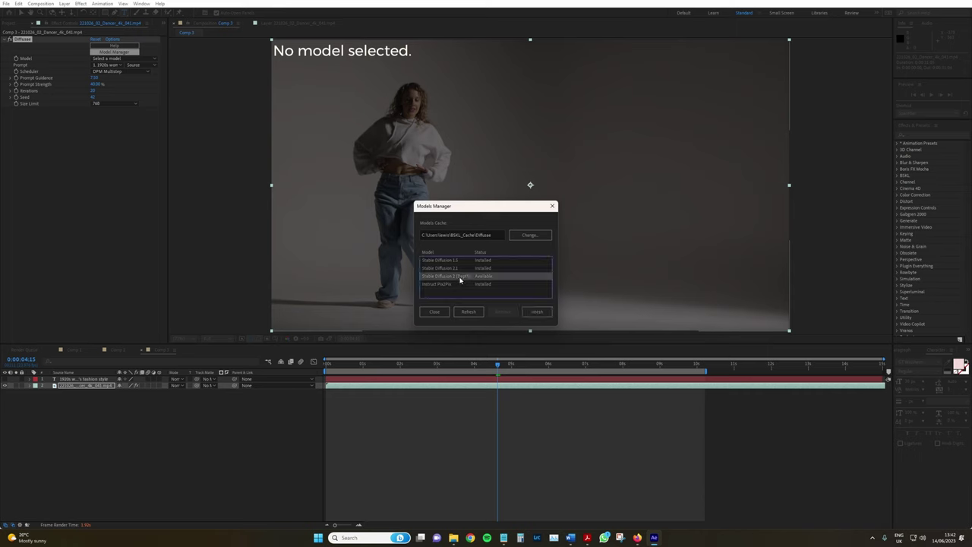
{"action": "left_click", "coordinate": [549, 213]}
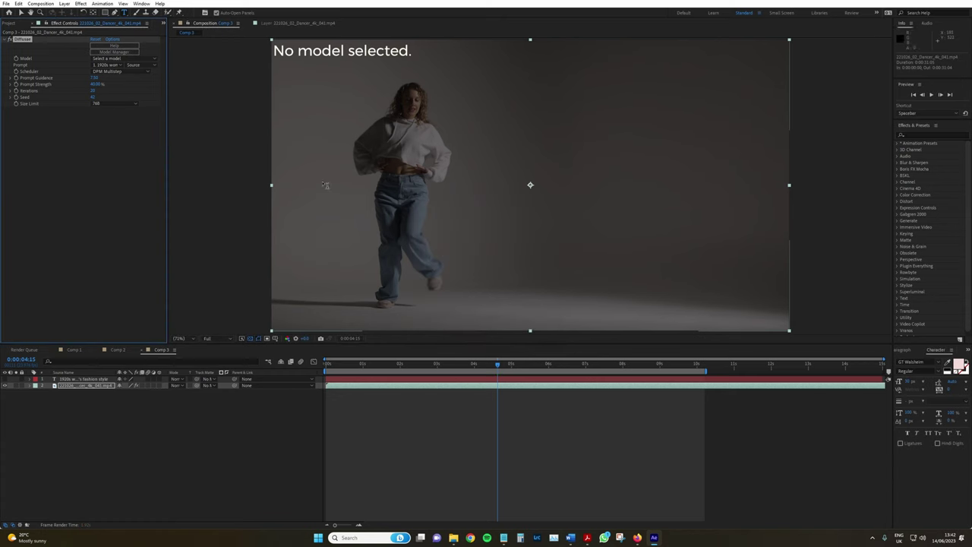
Step: Switch the Diffusae model to Stable Diffusion 2.1
{"action": "left_click", "coordinate": [137, 58]}
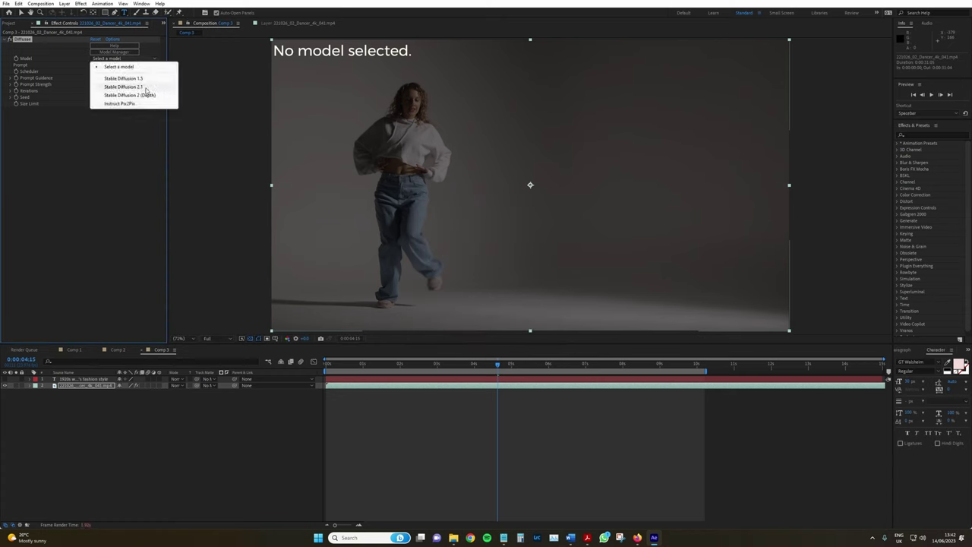
{"action": "left_click", "coordinate": [126, 87]}
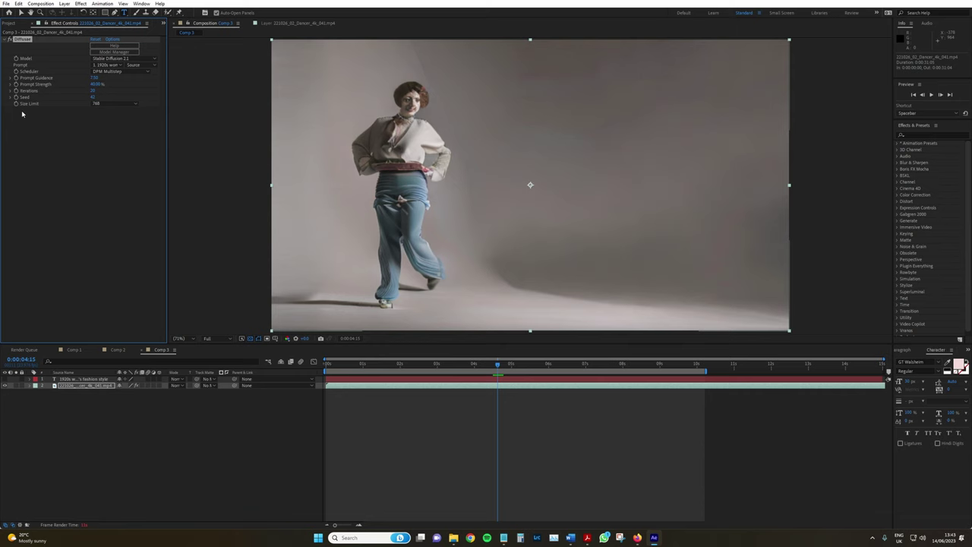
Step: Set Size Limit to 1024, then check frames near 1 s and 5 s at Quarter and Full resolution
{"action": "left_click", "coordinate": [113, 107]}
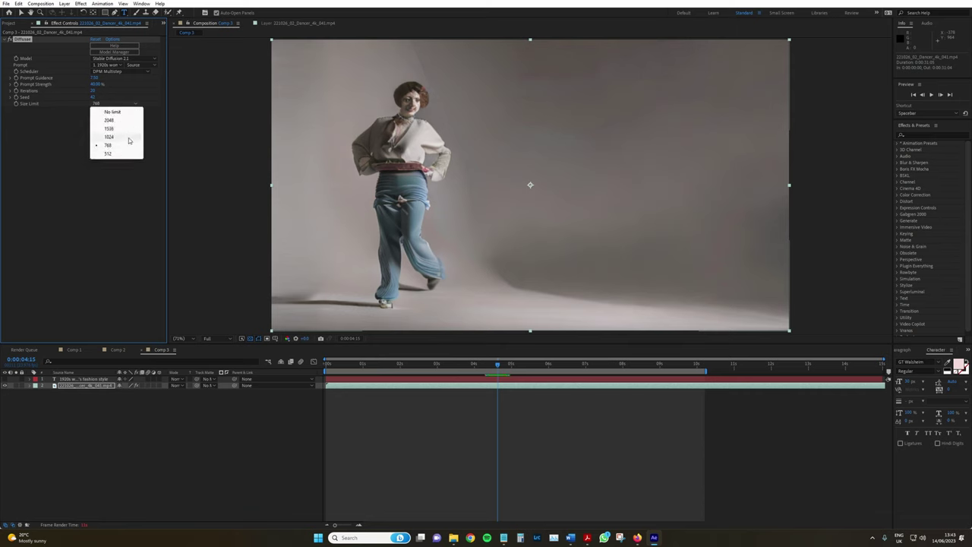
{"action": "left_click", "coordinate": [128, 139]}
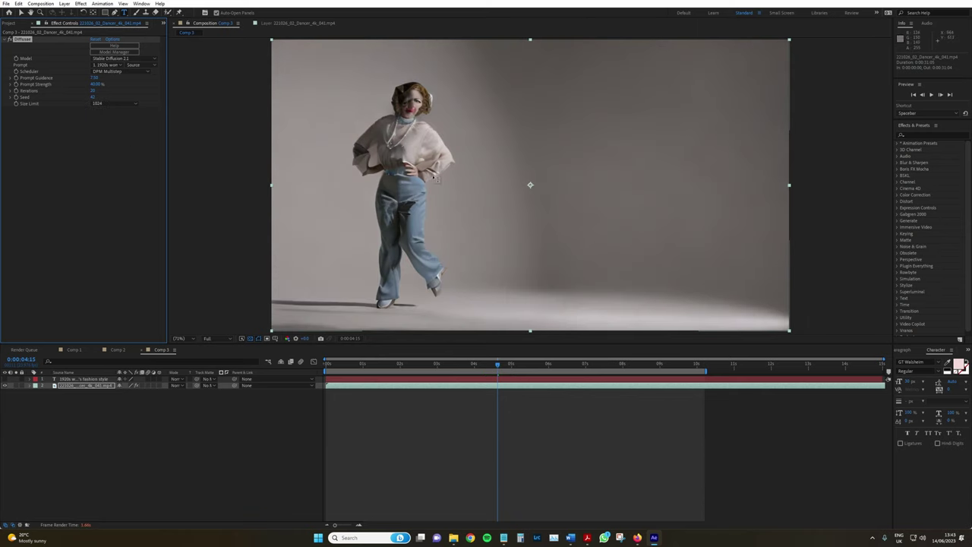
{"action": "left_click", "coordinate": [391, 369]}
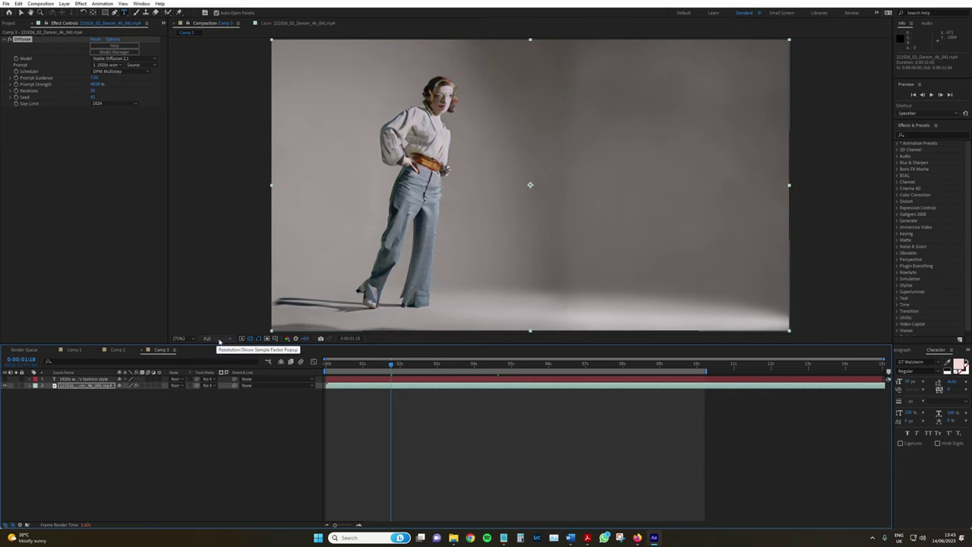
{"action": "left_click", "coordinate": [218, 341]}
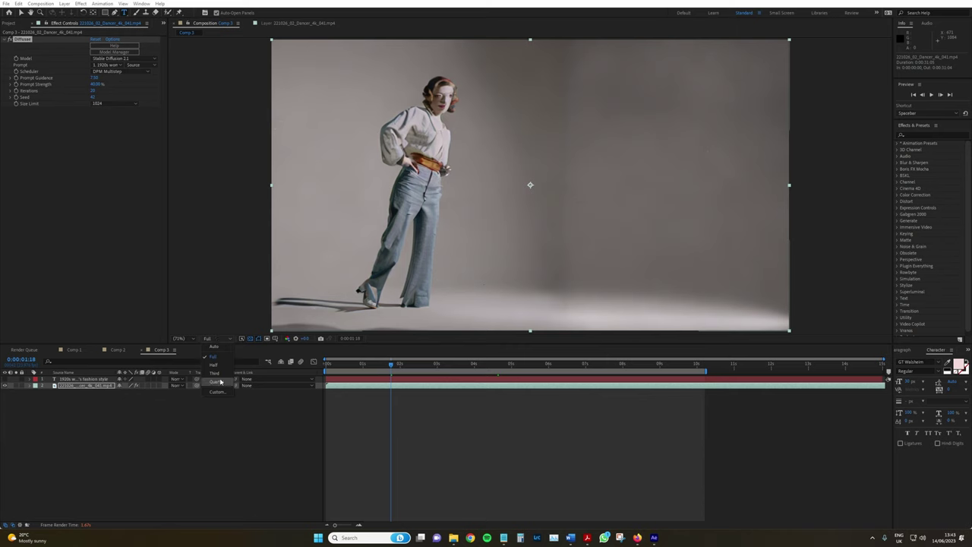
{"action": "left_click", "coordinate": [225, 384]}
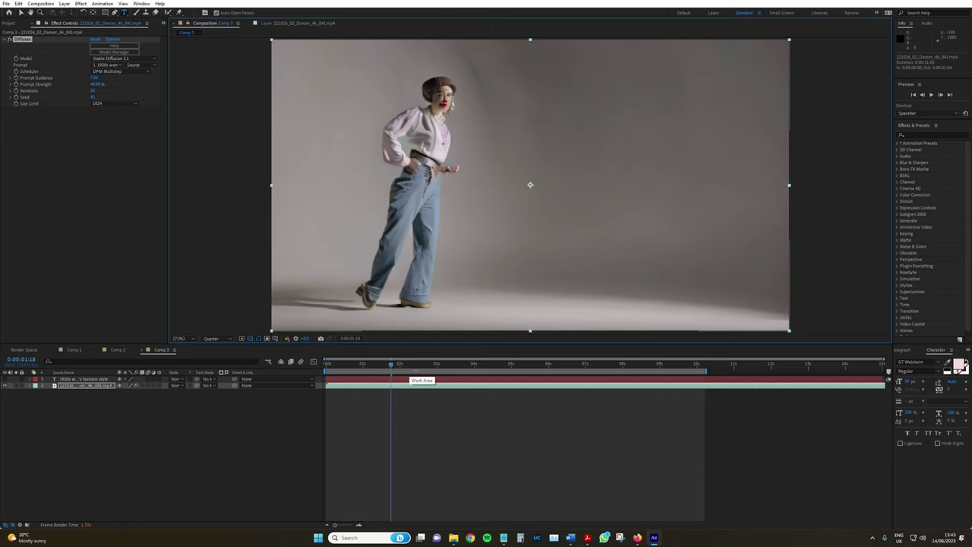
{"action": "left_click", "coordinate": [498, 367]}
{"action": "left_click", "coordinate": [519, 366]}
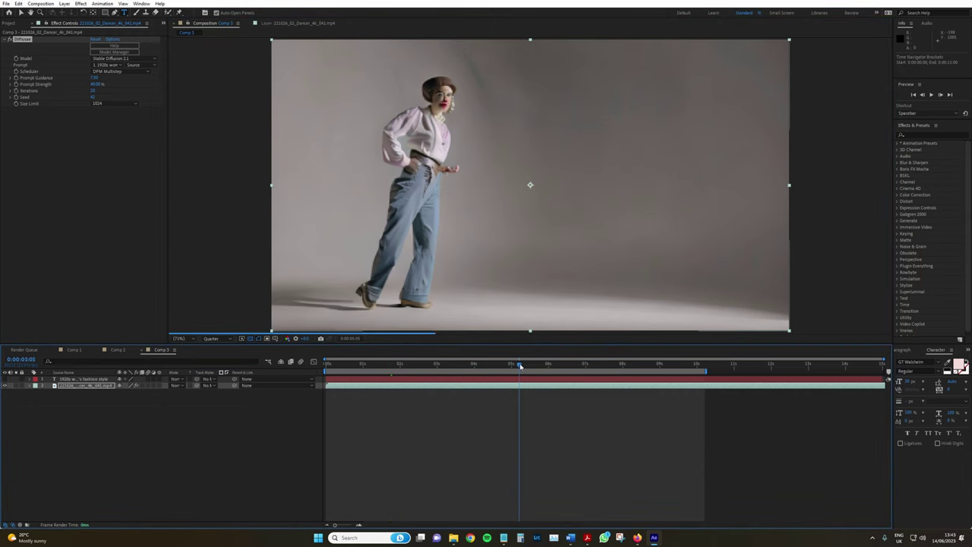
{"action": "left_click", "coordinate": [225, 340]}
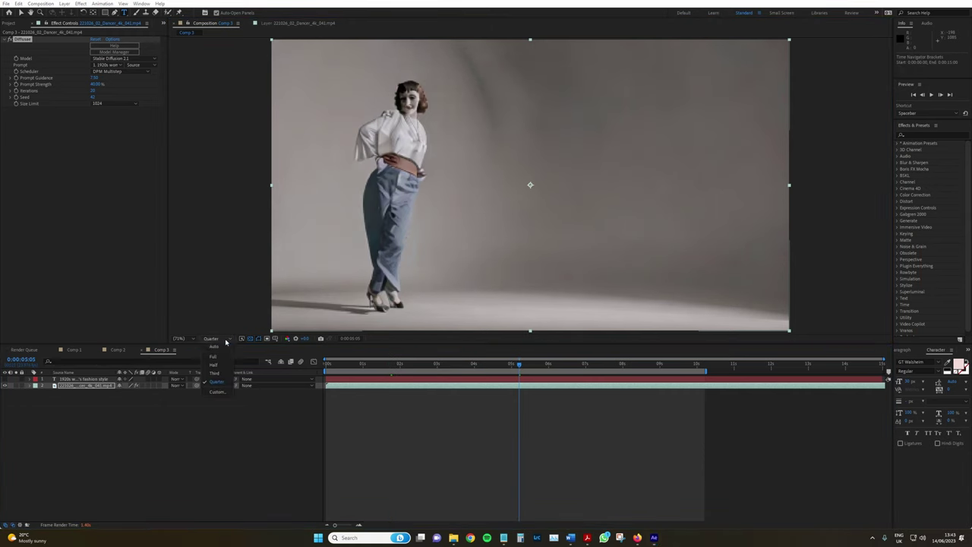
{"action": "left_click", "coordinate": [224, 361]}
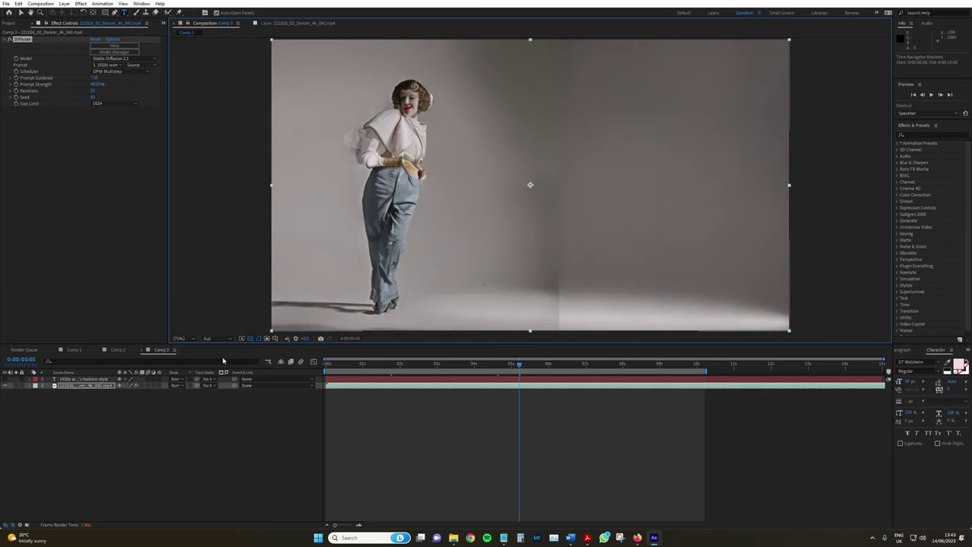
Step: Zoom the viewer in and back to 100%, then lower the Size Limit to 512
{"action": "key", "text": "period"}
{"action": "key", "text": "period"}
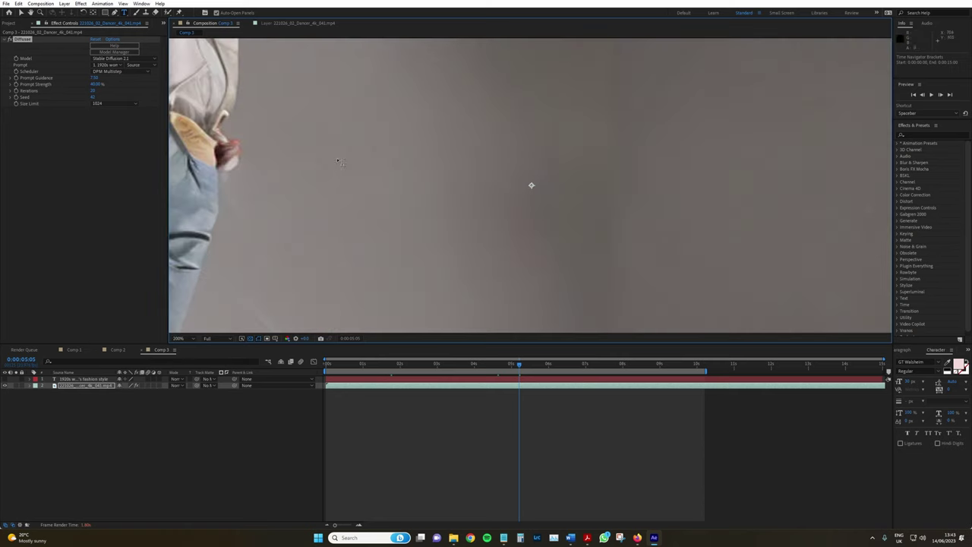
{"action": "key", "text": "comma"}
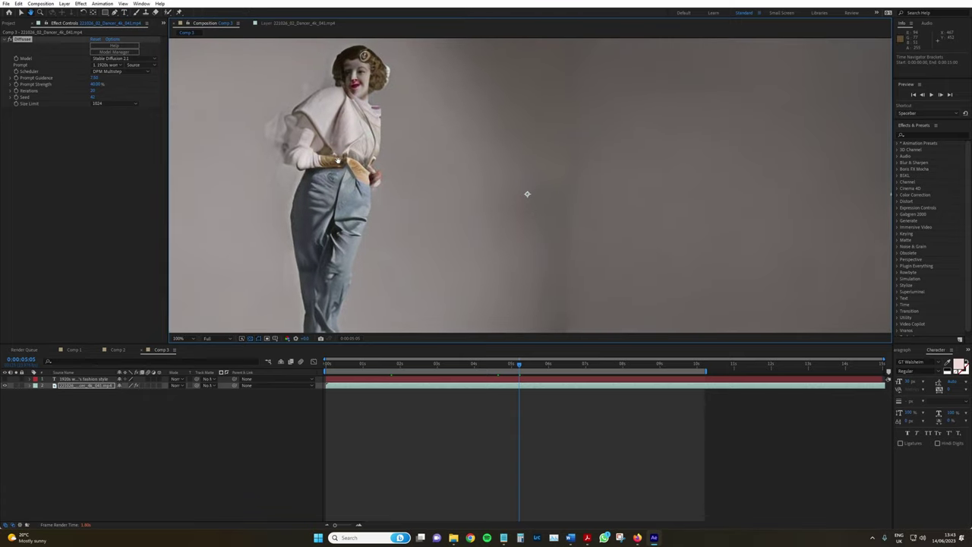
{"action": "key", "text": "ctrl+t"}
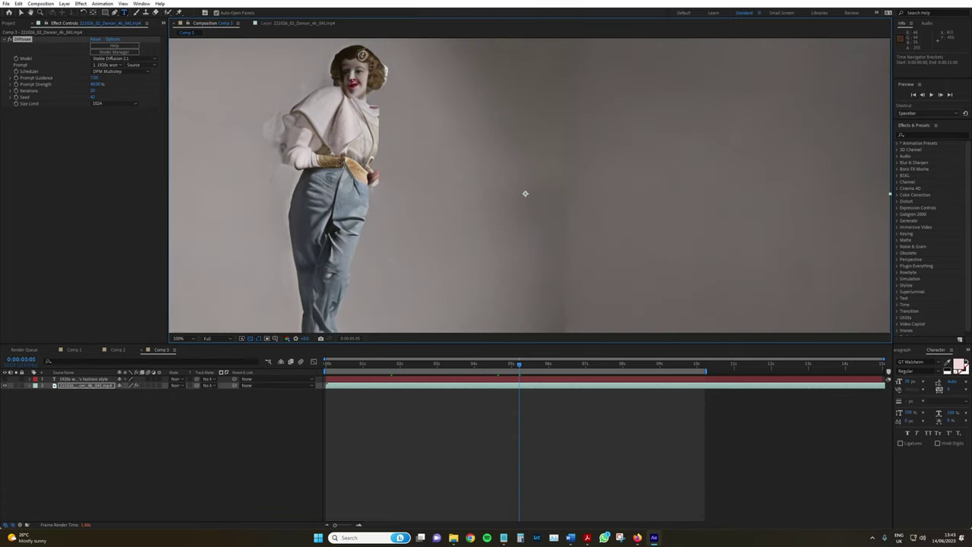
{"action": "left_click", "coordinate": [129, 103]}
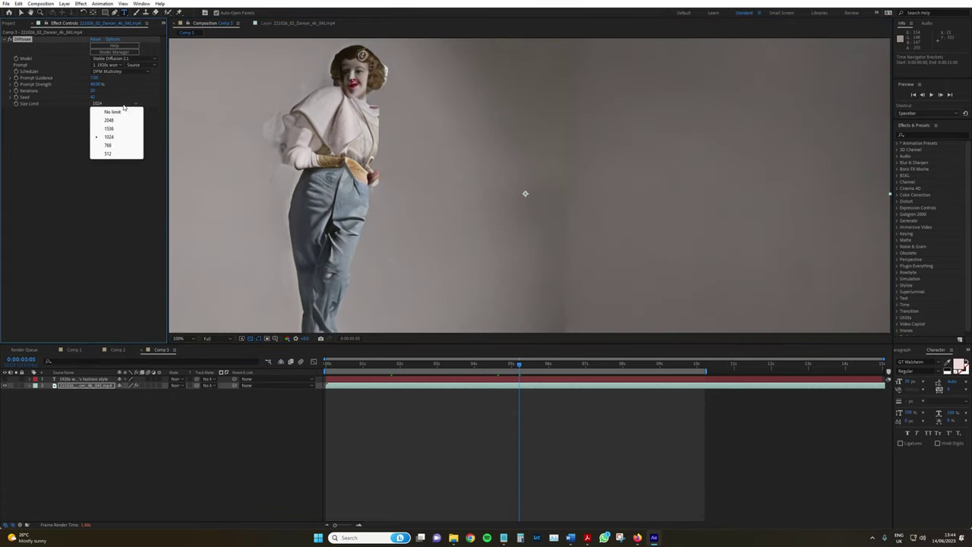
{"action": "left_click", "coordinate": [127, 155]}
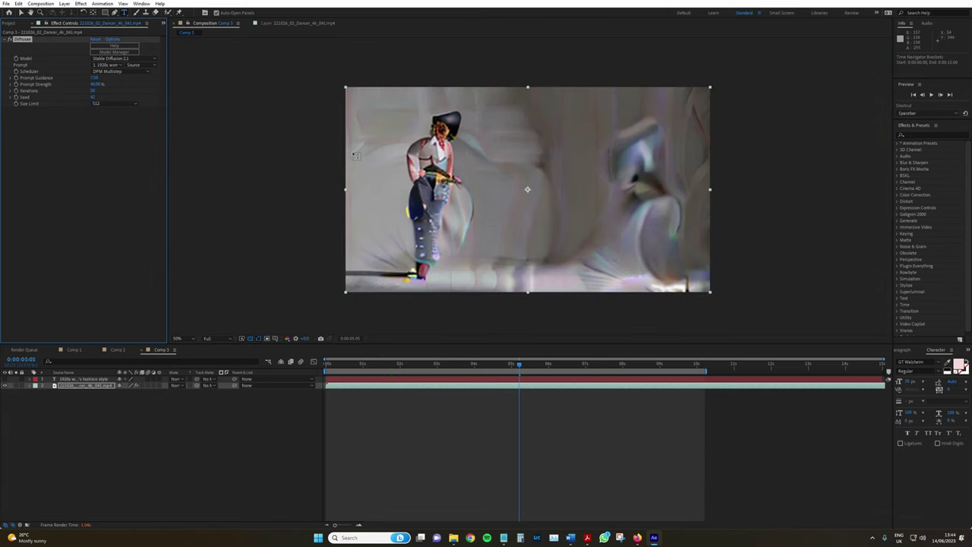
Step: Try a Size Limit of 1536, fit the composition in the viewer, then settle on 1024
{"action": "left_click", "coordinate": [129, 105]}
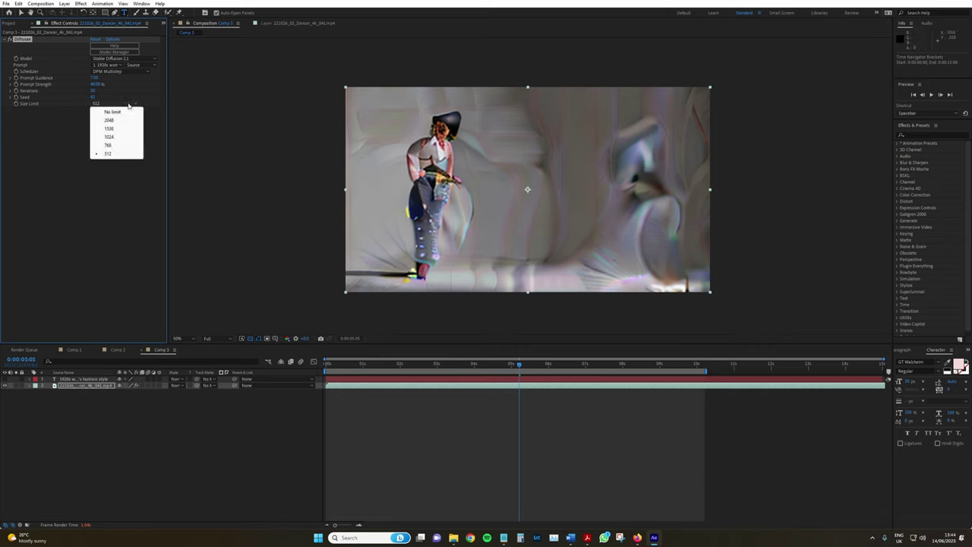
{"action": "left_click", "coordinate": [122, 129]}
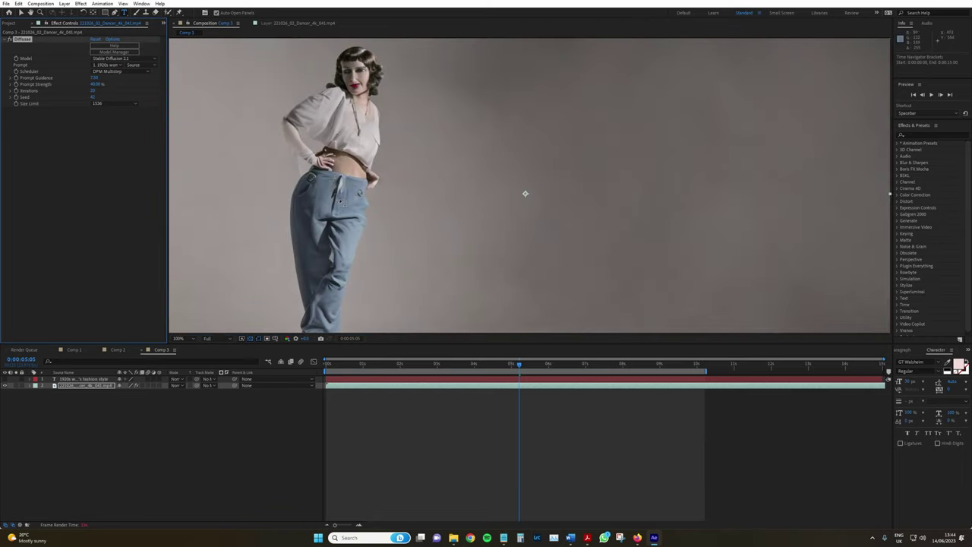
{"action": "key", "text": "comma"}
{"action": "key", "text": "comma"}
{"action": "key", "text": "period"}
{"action": "left_click", "coordinate": [180, 338]}
{"action": "left_click", "coordinate": [187, 350]}
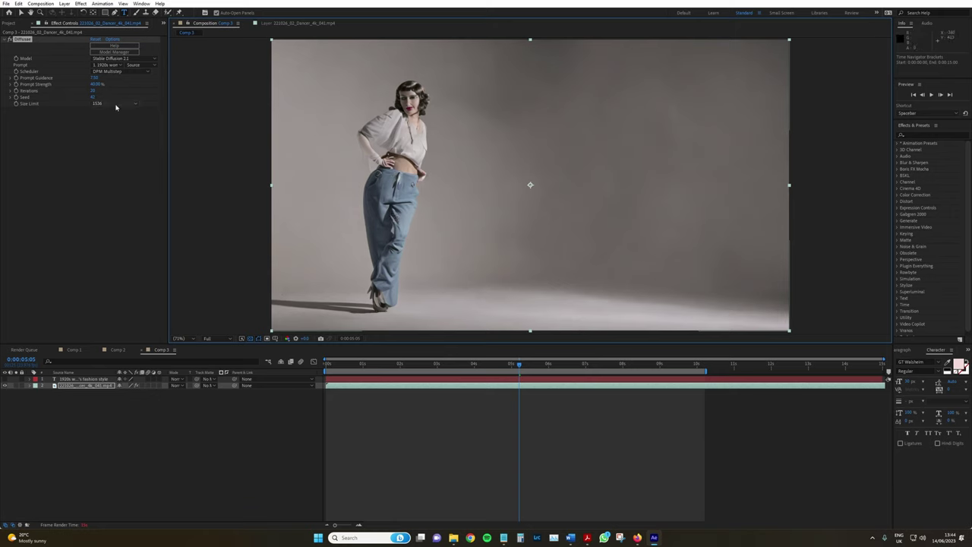
{"action": "left_click", "coordinate": [115, 106]}
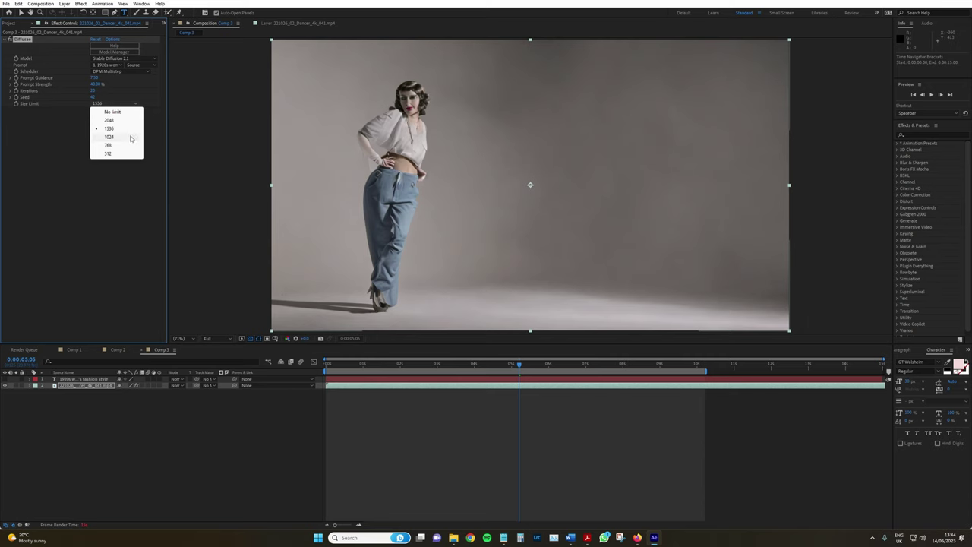
{"action": "left_click", "coordinate": [129, 137]}
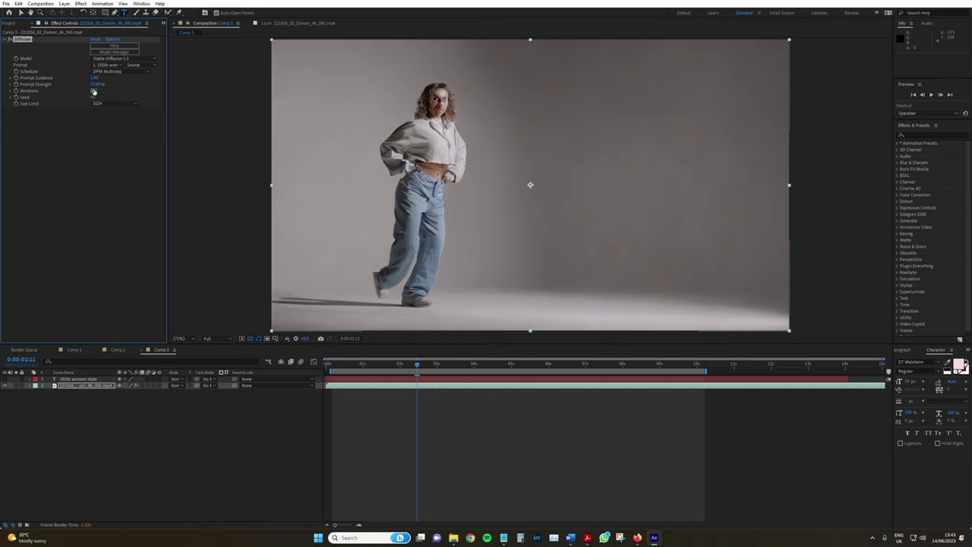
Step: Set Iterations to 30 and Prompt Guidance to 10, then compare frames in the first second
{"action": "left_click", "coordinate": [92, 89]}
{"action": "type", "text": "30"}
{"action": "key", "text": "Return"}
{"action": "left_click", "coordinate": [95, 78]}
{"action": "type", "text": "10"}
{"action": "key", "text": "Return"}
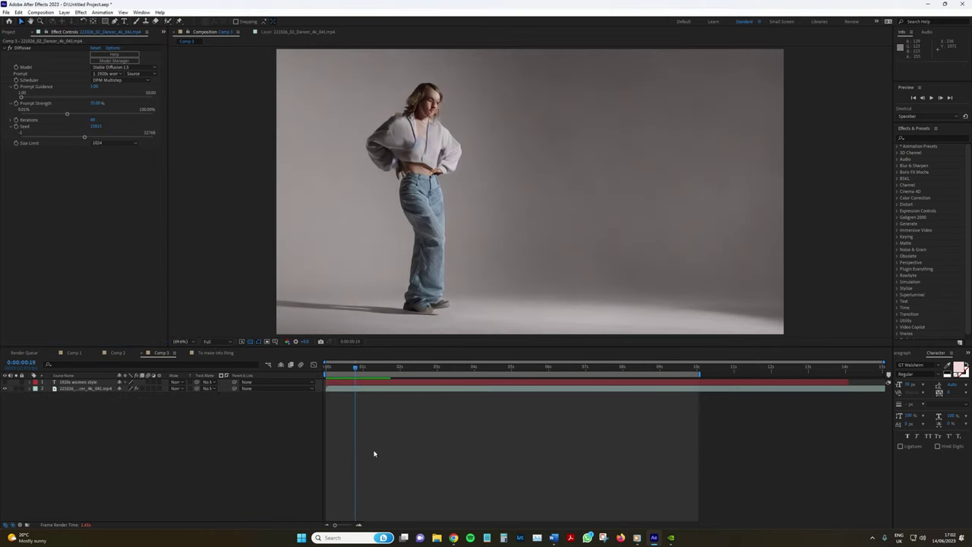
{"action": "mouse_move", "coordinate": [355, 368]}
{"action": "left_mouse_down"}
{"action": "mouse_move", "coordinate": [337, 368]}
{"action": "mouse_move", "coordinate": [367, 367]}
{"action": "mouse_move", "coordinate": [341, 367]}
{"action": "left_mouse_up"}
{"action": "left_click", "coordinate": [9, 48]}
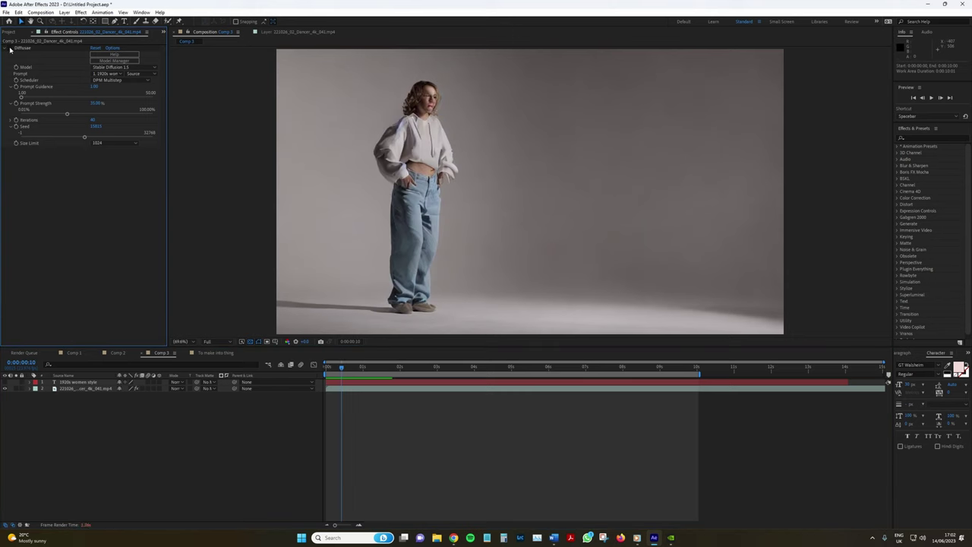
Step: Raise Prompt Guidance to 29, set Prompt Strength to about 39%, and check the render at 4 seconds
{"action": "left_click", "coordinate": [95, 86]}
{"action": "type", "text": "29"}
{"action": "key", "text": "Return"}
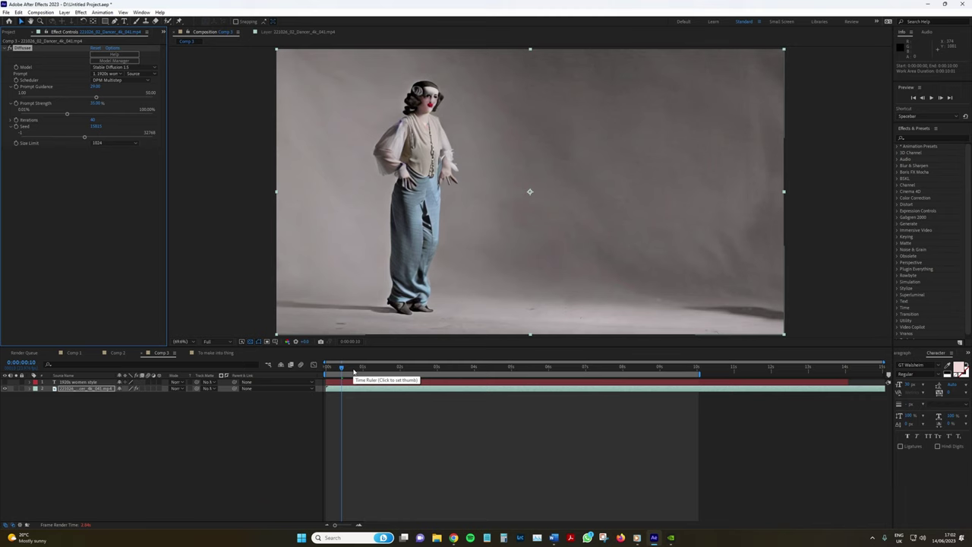
{"action": "left_click_drag", "start_coordinate": [353, 372], "coordinate": [362, 373]}
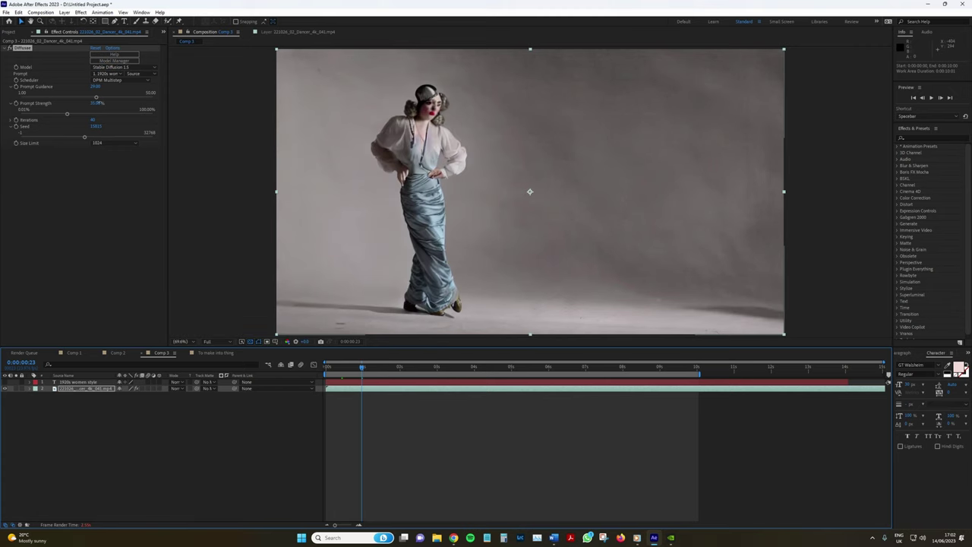
{"action": "left_click", "coordinate": [97, 103]}
{"action": "key", "text": "Return"}
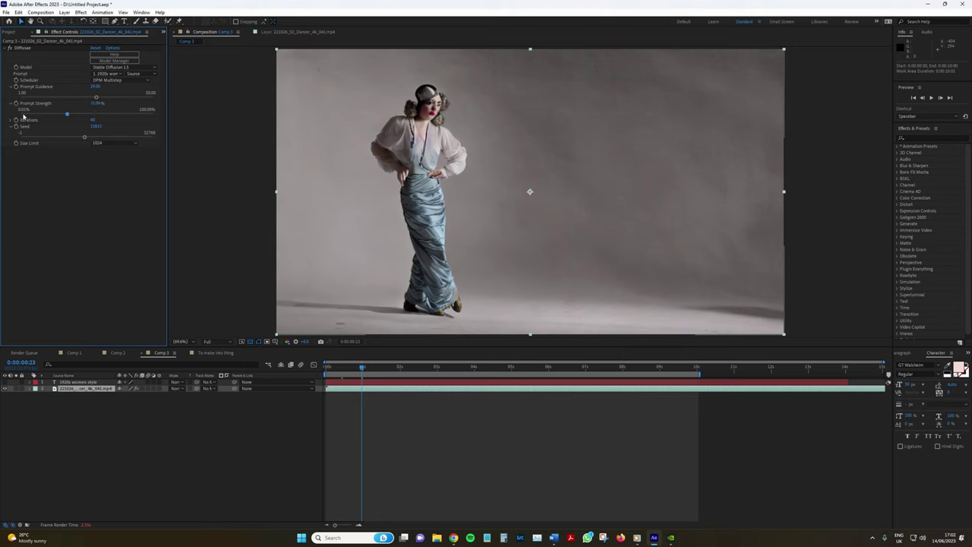
{"action": "left_click", "coordinate": [23, 115]}
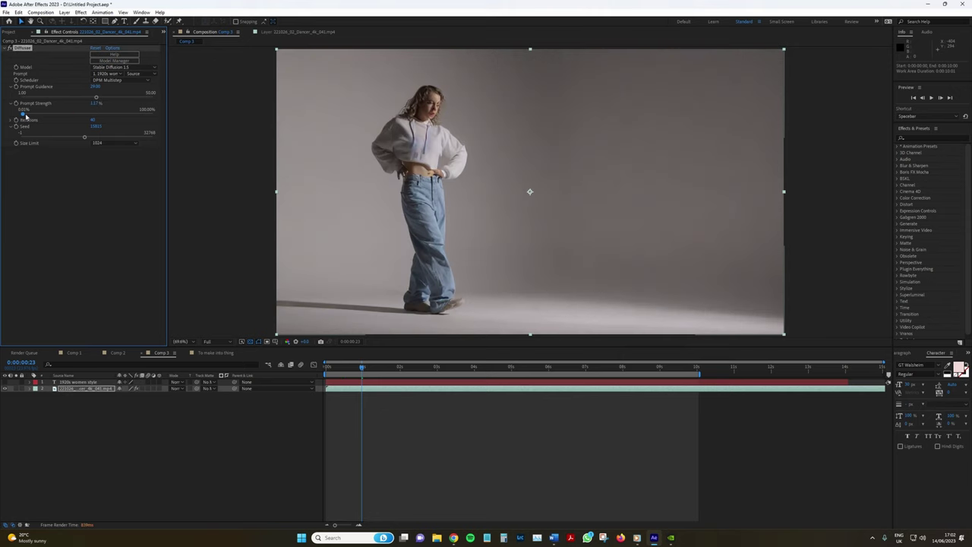
{"action": "left_click", "coordinate": [99, 115]}
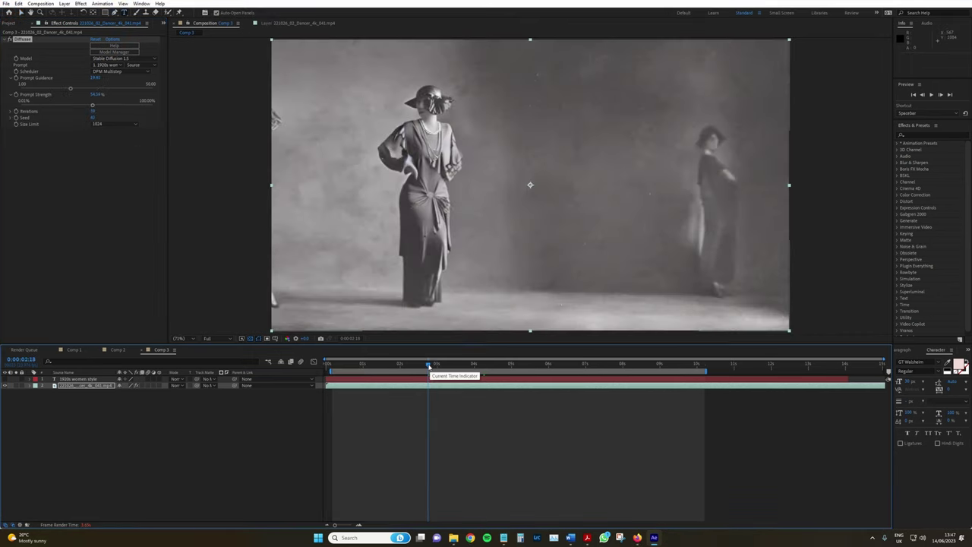
{"action": "left_click_drag", "start_coordinate": [428, 365], "coordinate": [474, 365]}
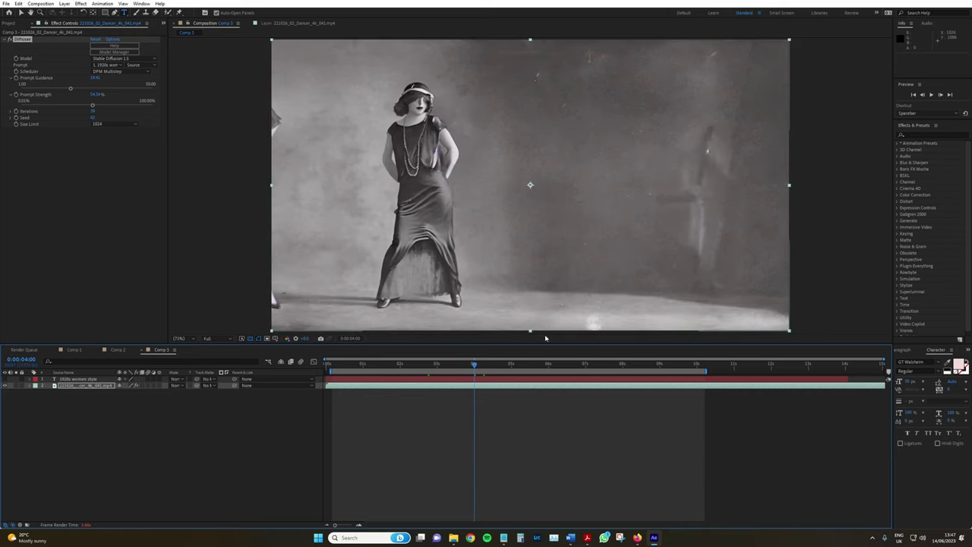
Step: At 4 s 16 frames, set the Seed to 123 and drop Iterations to 10 for quicker renders
{"action": "left_click_drag", "start_coordinate": [474, 365], "coordinate": [499, 364]}
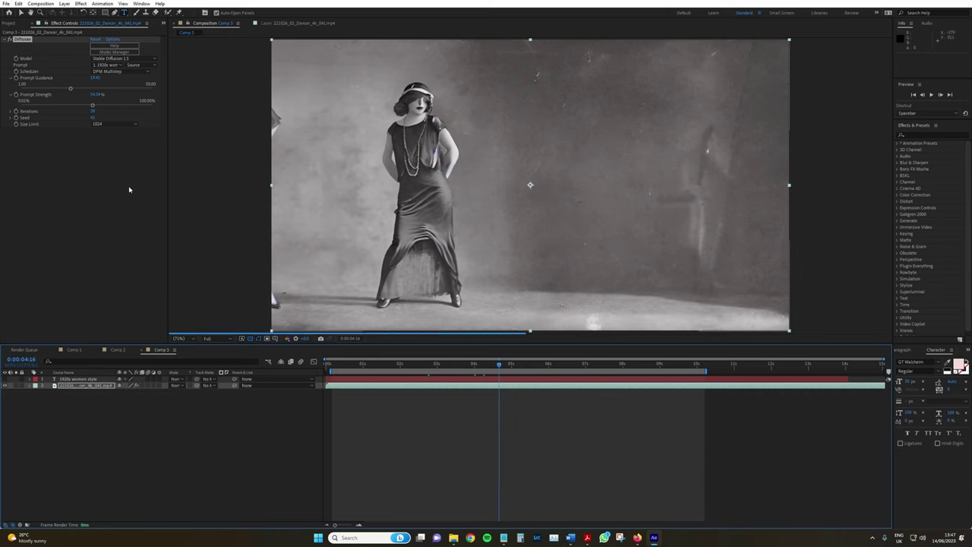
{"action": "left_click", "coordinate": [11, 117]}
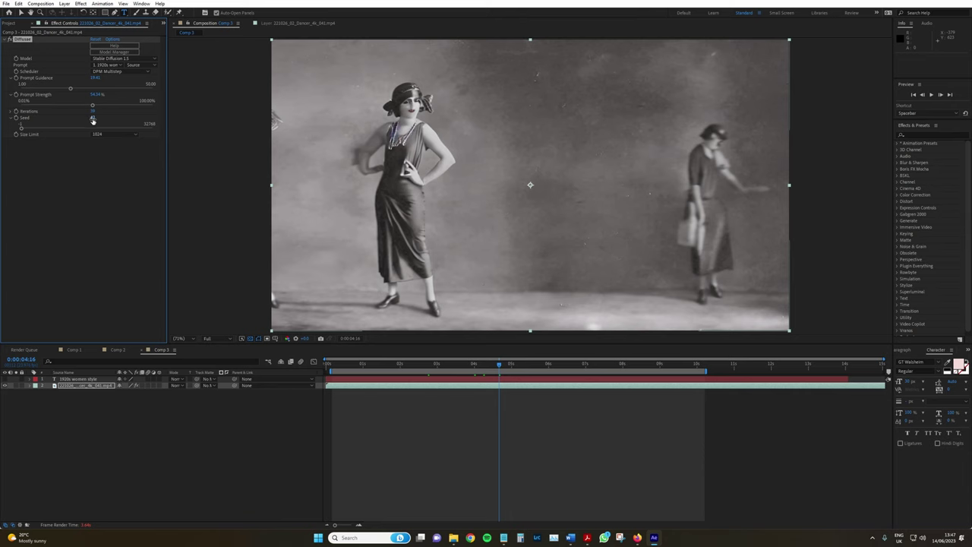
{"action": "left_click", "coordinate": [93, 119]}
{"action": "type", "text": "123"}
{"action": "key", "text": "Return"}
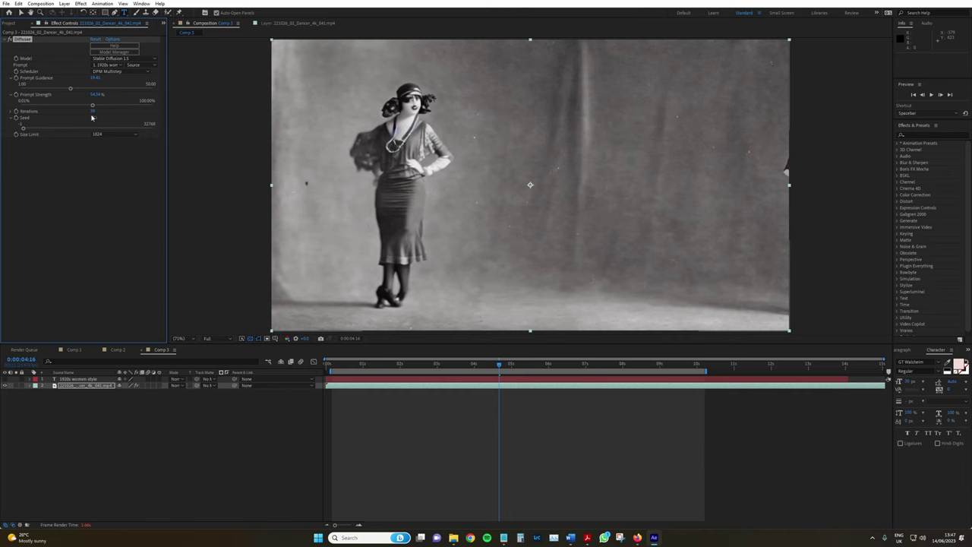
{"action": "left_click", "coordinate": [92, 113]}
{"action": "type", "text": "10"}
{"action": "key", "text": "Return"}
Step: Try seed 999 and higher slider seeds around 7954, then set Iterations to 40
{"action": "left_click", "coordinate": [93, 118]}
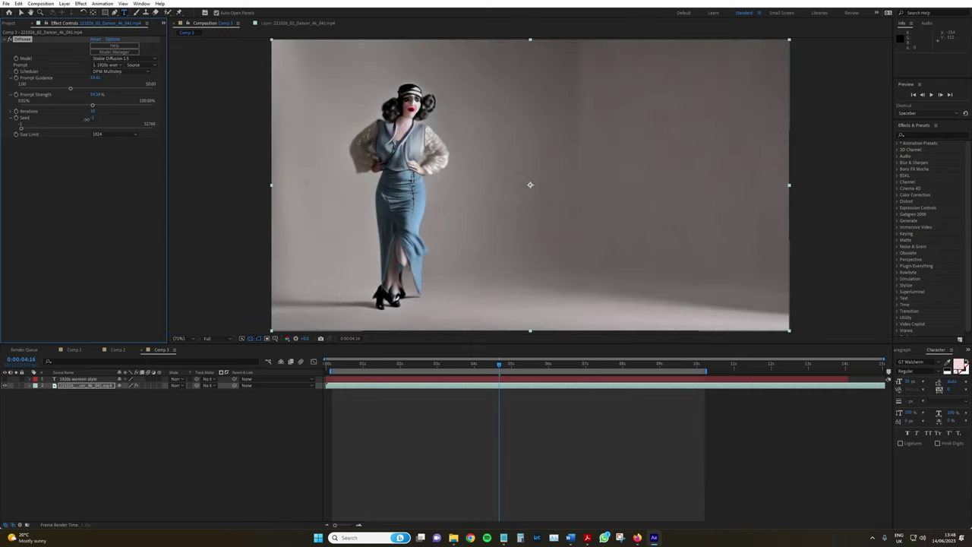
{"action": "type", "text": "999"}
{"action": "key", "text": "Return"}
{"action": "left_click", "coordinate": [53, 128]}
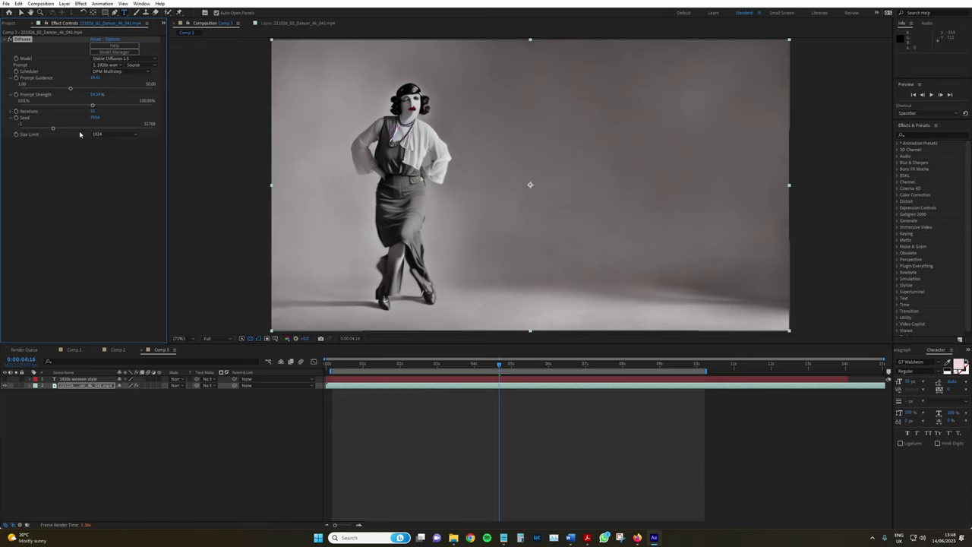
{"action": "left_click", "coordinate": [79, 129]}
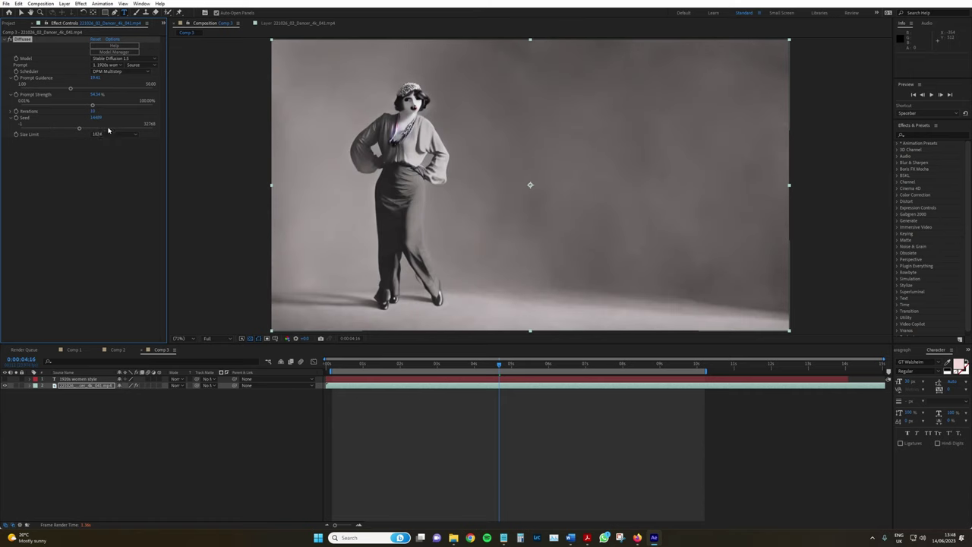
{"action": "left_click_drag", "start_coordinate": [80, 128], "coordinate": [85, 129]}
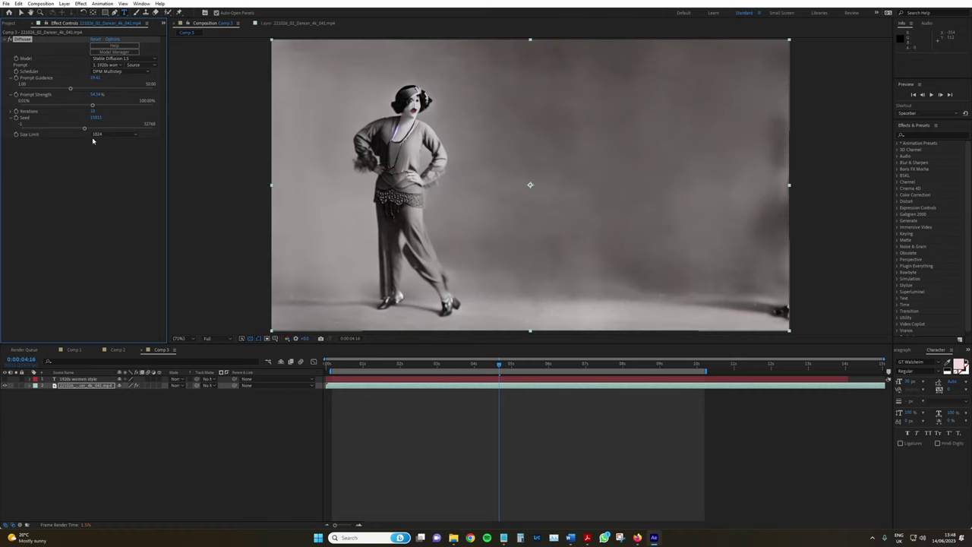
{"action": "left_click", "coordinate": [93, 110]}
{"action": "type", "text": "40"}
{"action": "key", "text": "Return"}
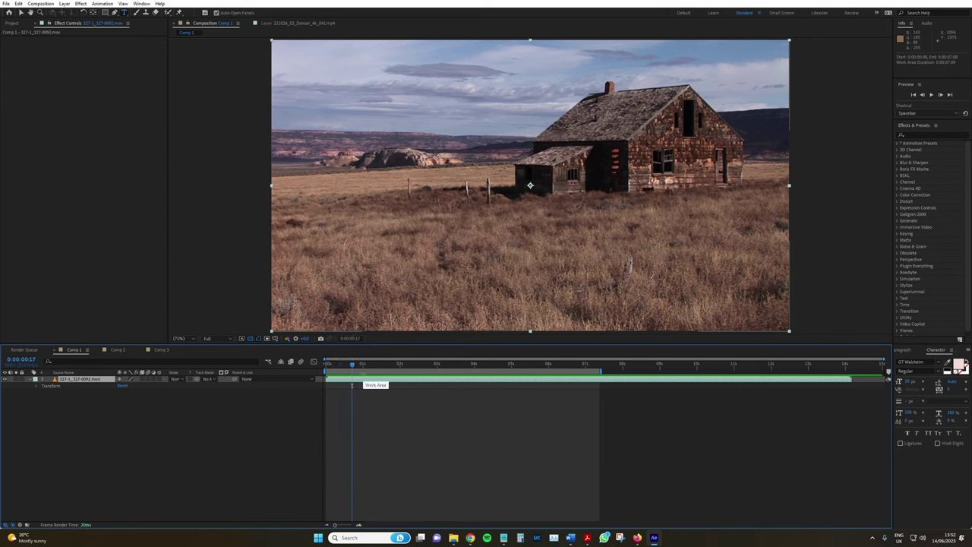
Step: Go back to the start of the farmhouse clip, select its footage layer, and add Diffusae
{"action": "left_click_drag", "start_coordinate": [383, 368], "coordinate": [288, 371]}
{"action": "left_click", "coordinate": [32, 414]}
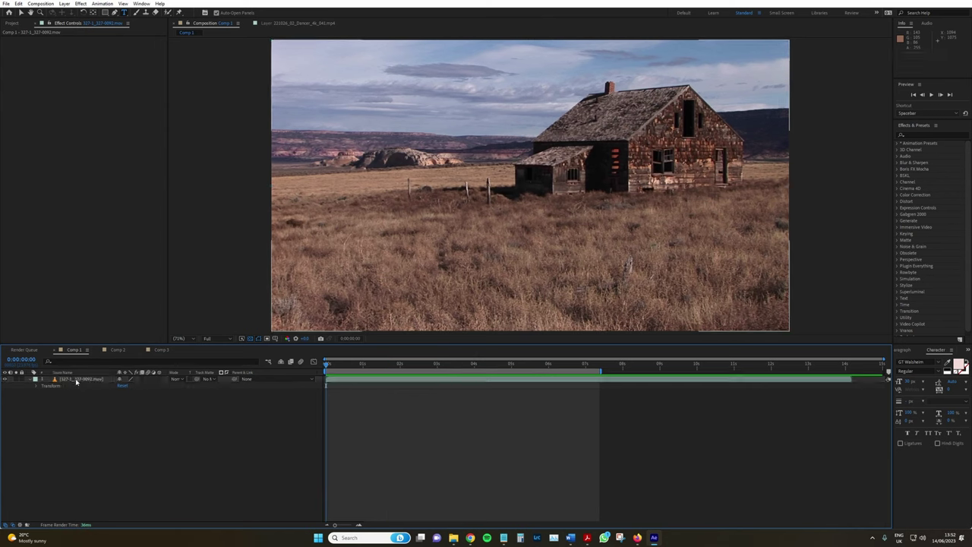
{"action": "left_click", "coordinate": [79, 379]}
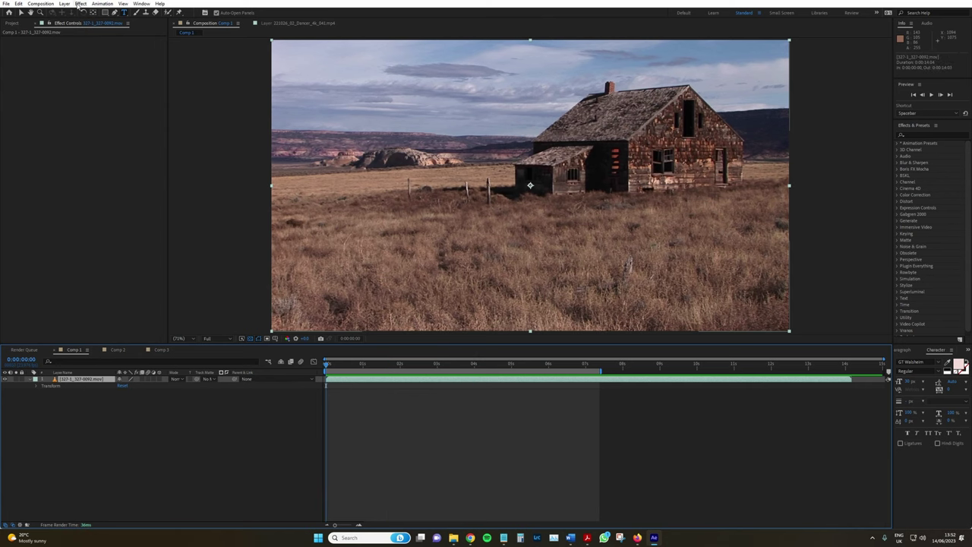
{"action": "left_click", "coordinate": [79, 4]}
{"action": "left_click", "coordinate": [107, 20]}
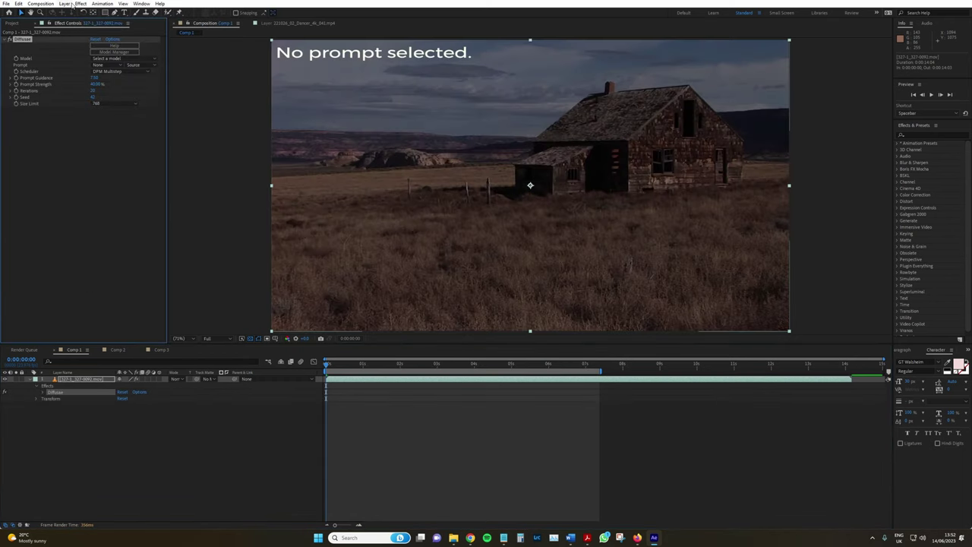
Step: Add a hidden text layer reading 'make house into a haunted house made from different materials', then select the house clip
{"action": "left_click", "coordinate": [62, 4]}
{"action": "mouse_move", "coordinate": [76, 12]}
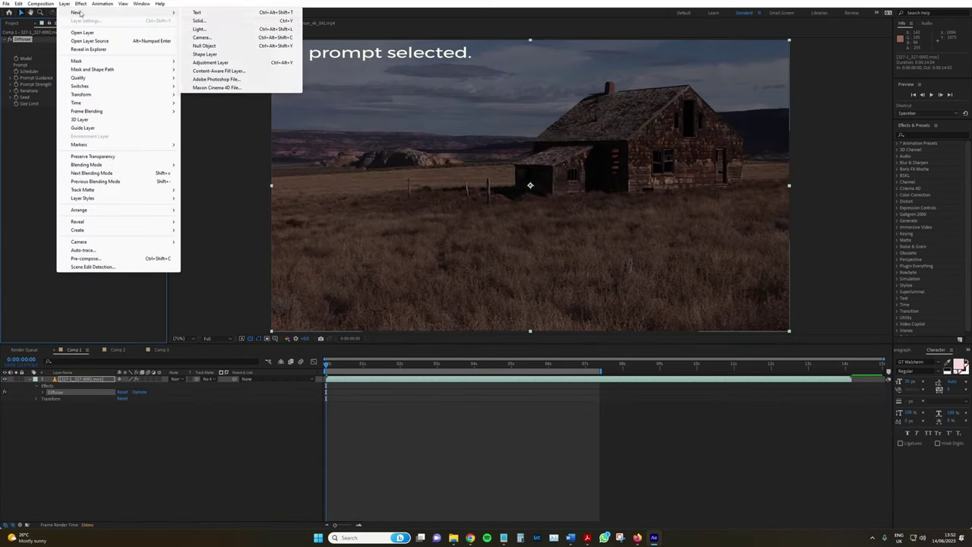
{"action": "left_click", "coordinate": [212, 14]}
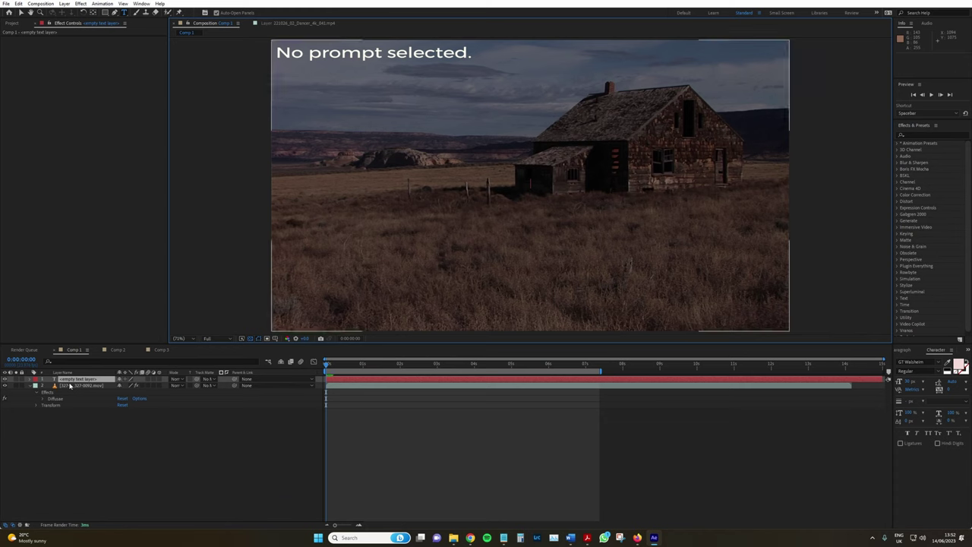
{"action": "type", "text": "make house into a haunted house made from different materials"}
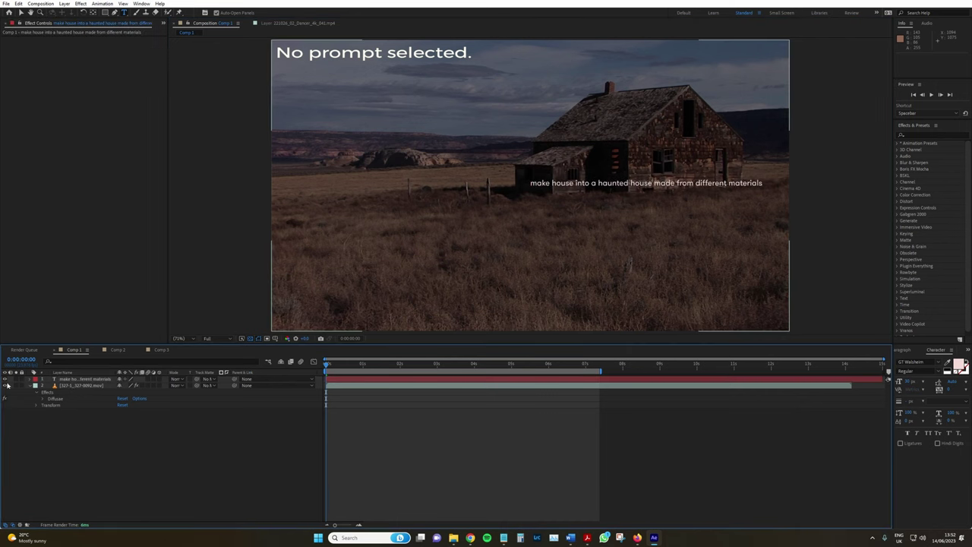
{"action": "left_click", "coordinate": [4, 379]}
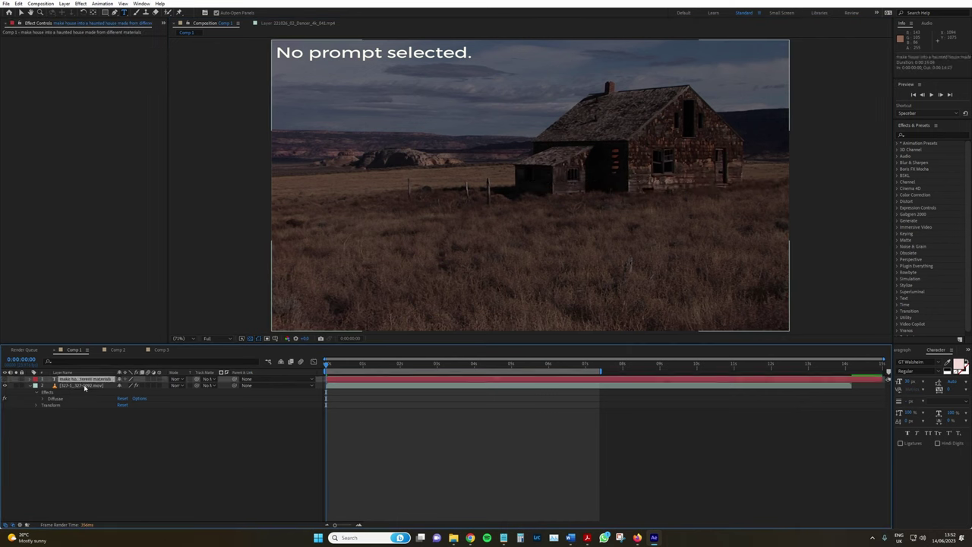
{"action": "left_click", "coordinate": [86, 386]}
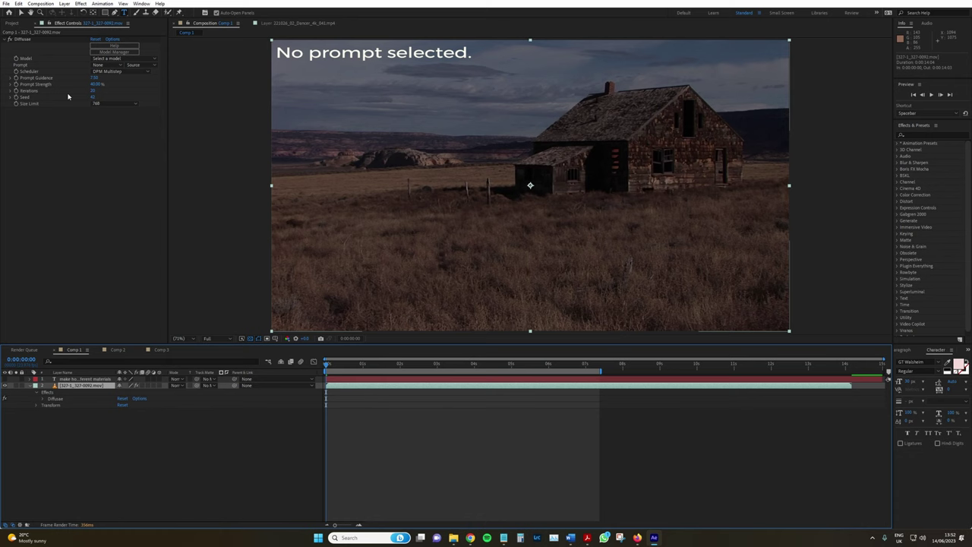
Step: Set the Diffusae Model to Stable Diffusion 2.1 and choose the haunted-house prompt
{"action": "left_click", "coordinate": [108, 60]}
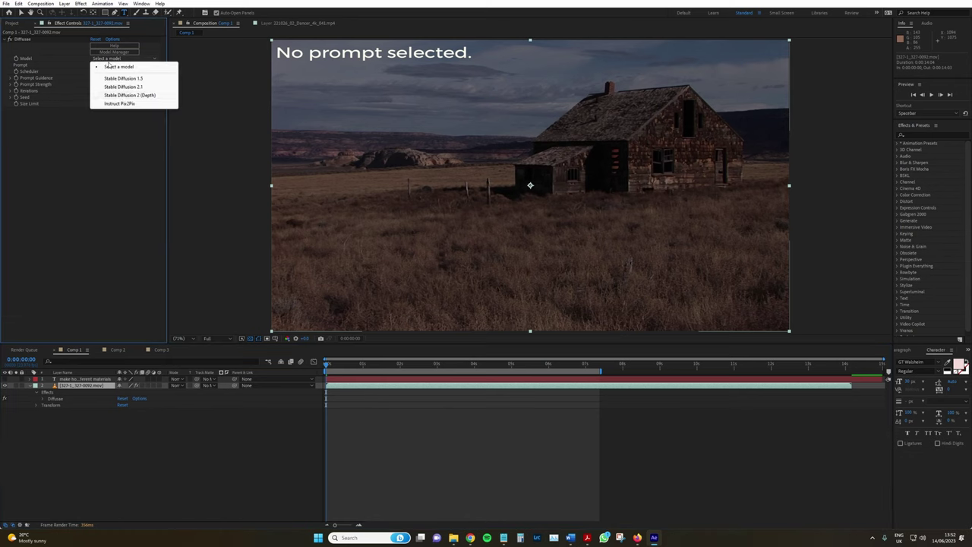
{"action": "left_click", "coordinate": [95, 80]}
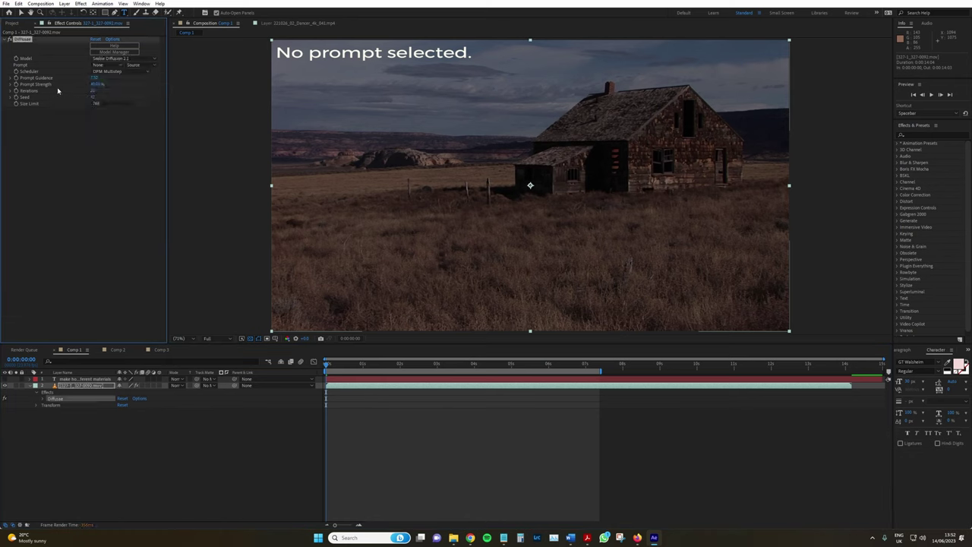
{"action": "left_click", "coordinate": [106, 65]}
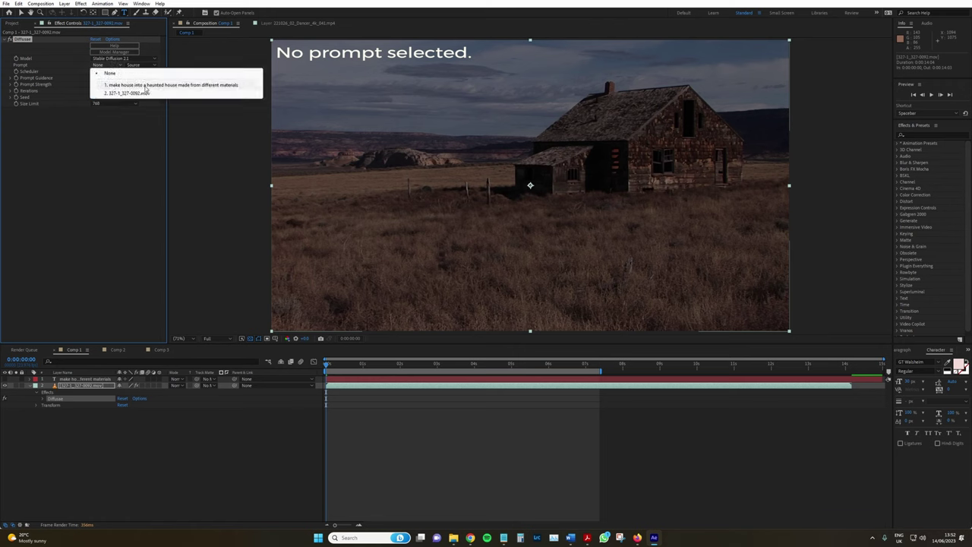
{"action": "left_click", "coordinate": [149, 85]}
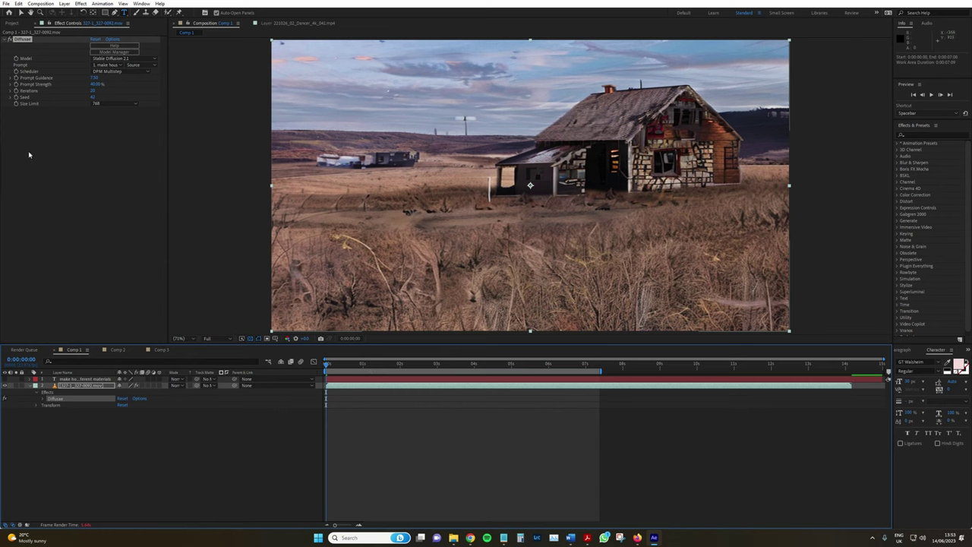
Step: Raise the Prompt Guidance slider and set the Size Limit to 1024
{"action": "left_click", "coordinate": [11, 85]}
{"action": "left_click", "coordinate": [12, 78]}
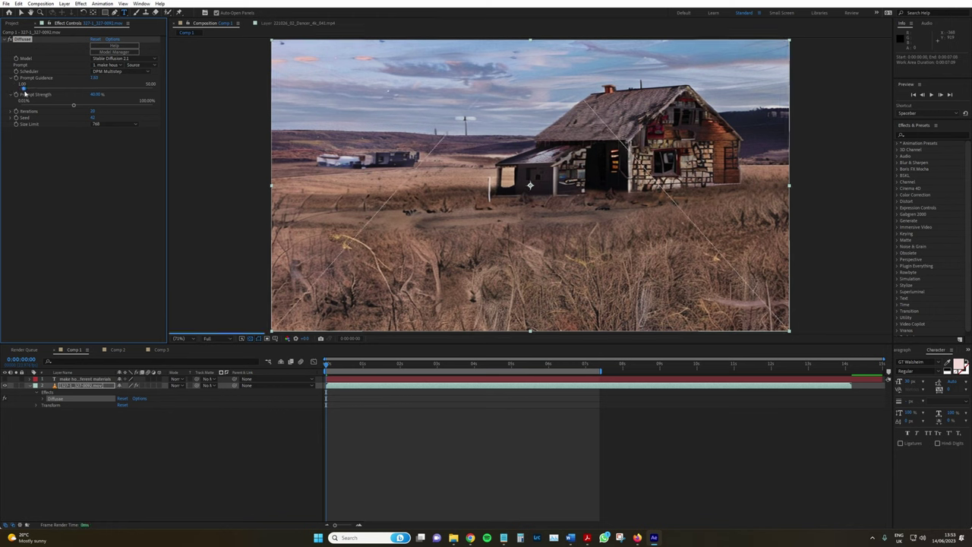
{"action": "mouse_move", "coordinate": [25, 91]}
{"action": "left_mouse_down"}
{"action": "mouse_move", "coordinate": [48, 91]}
{"action": "mouse_move", "coordinate": [24, 98]}
{"action": "left_mouse_up"}
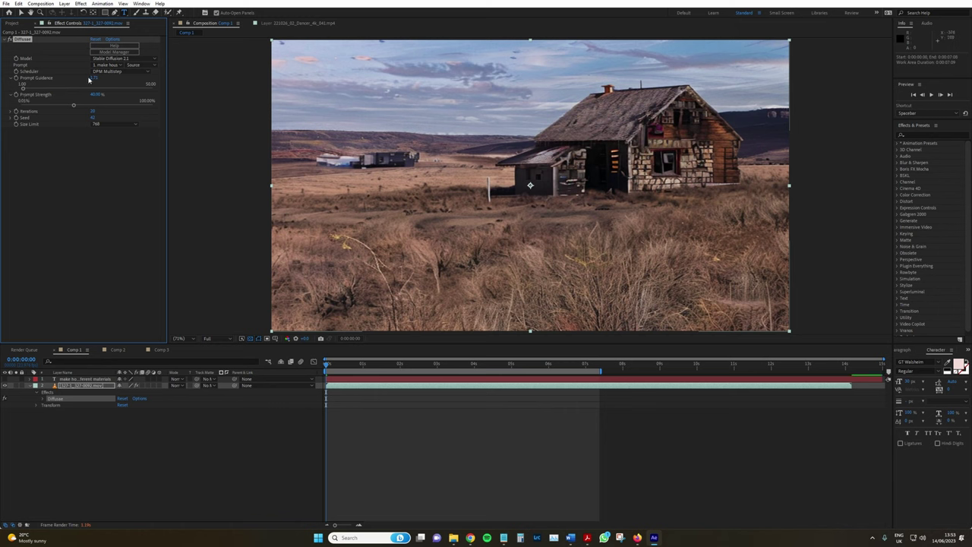
{"action": "left_click", "coordinate": [114, 124]}
{"action": "left_click", "coordinate": [127, 161]}
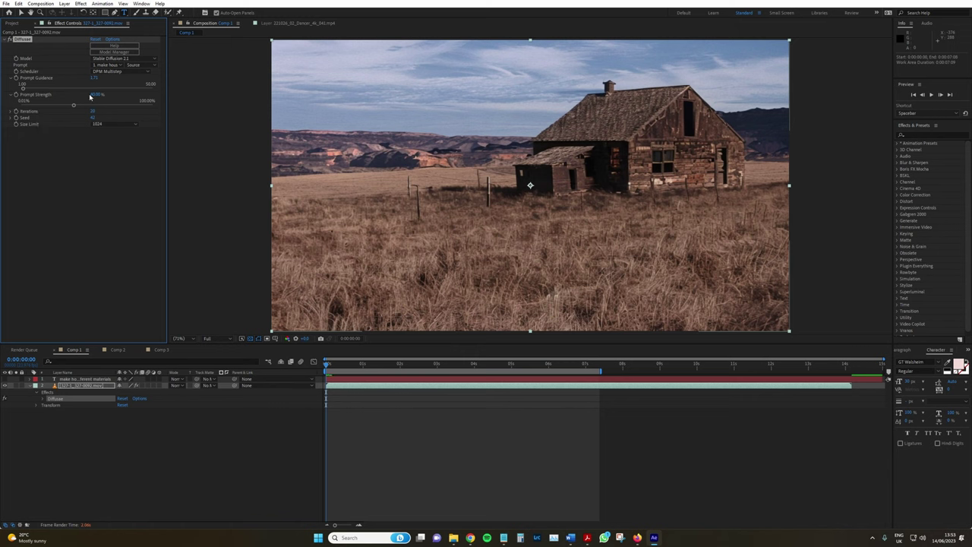
Step: Experiment with the Prompt Strength and Prompt Guidance slider values
{"action": "left_click", "coordinate": [114, 124]}
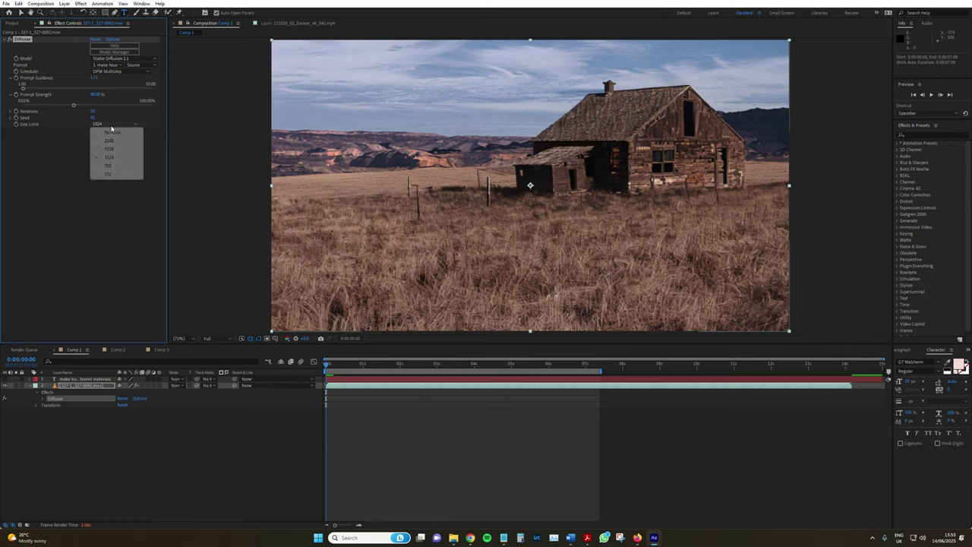
{"action": "left_click", "coordinate": [76, 193]}
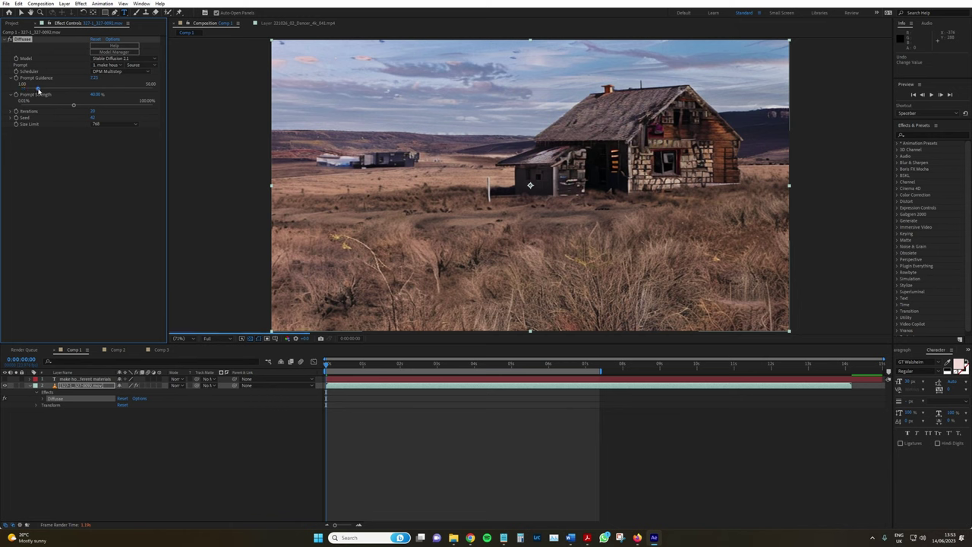
{"action": "left_click_drag", "start_coordinate": [71, 107], "coordinate": [49, 105]}
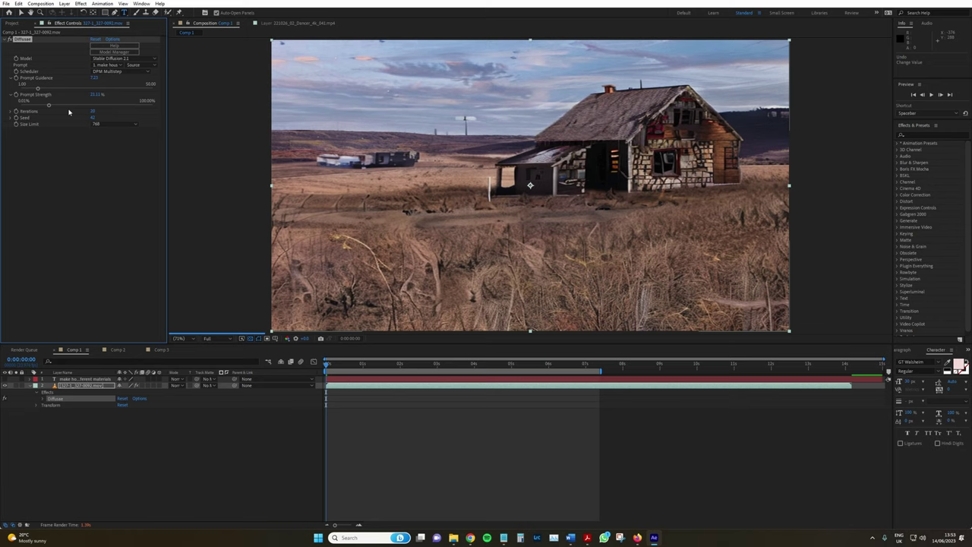
{"action": "left_click", "coordinate": [103, 92]}
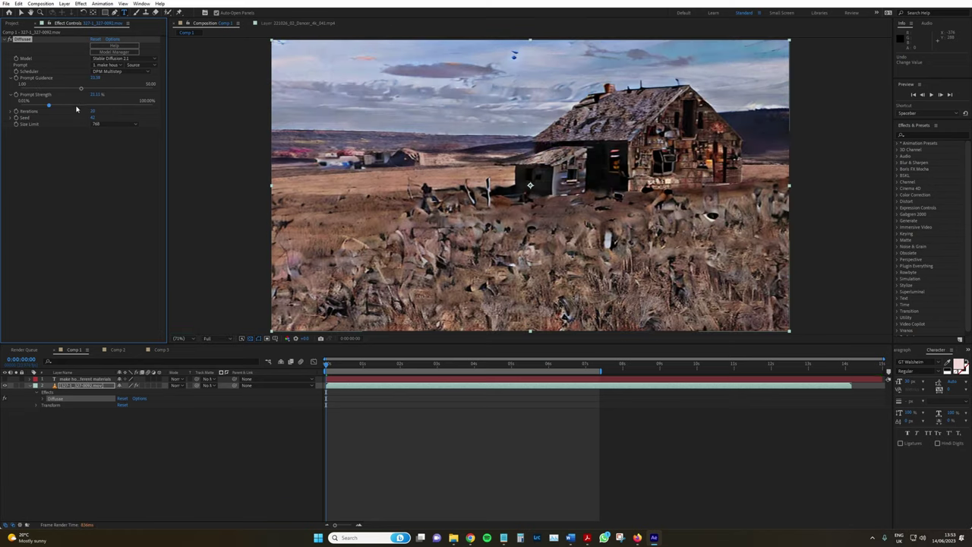
{"action": "left_click", "coordinate": [70, 89]}
{"action": "left_click", "coordinate": [82, 105]}
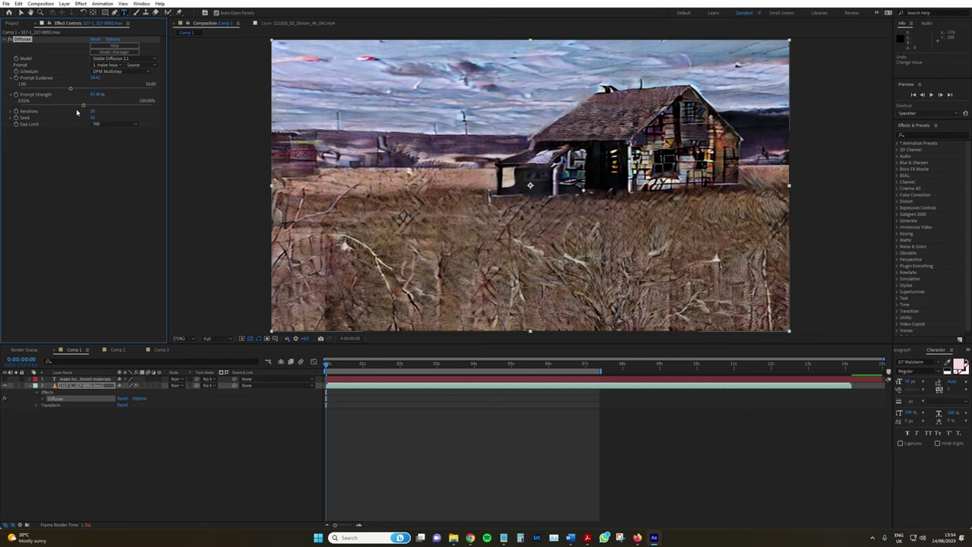
{"action": "left_click", "coordinate": [76, 105]}
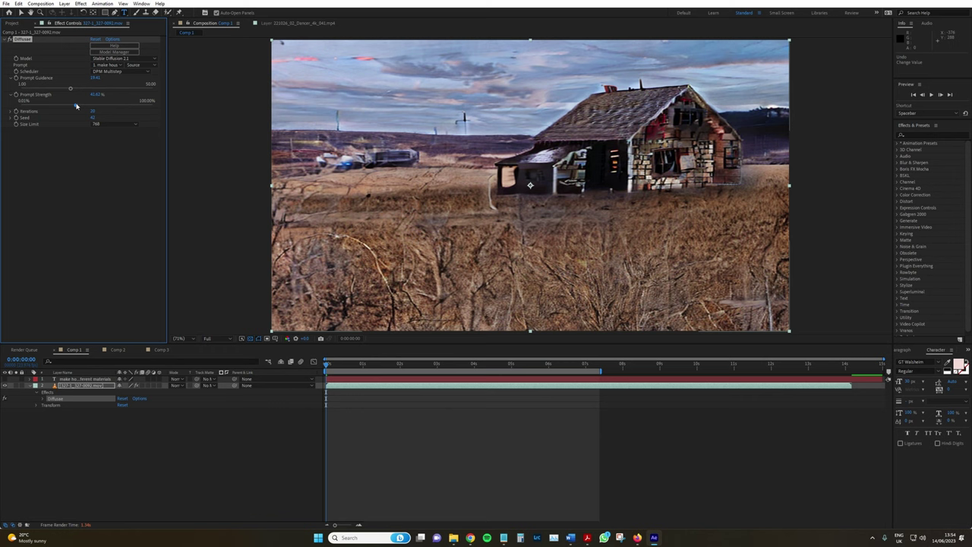
Step: Set the Size Limit to 1024 and Iterations to 40 to re-render
{"action": "left_click", "coordinate": [118, 125]}
{"action": "left_click", "coordinate": [109, 157]}
{"action": "left_click", "coordinate": [93, 111]}
{"action": "type", "text": "40"}
{"action": "key", "text": "Return"}
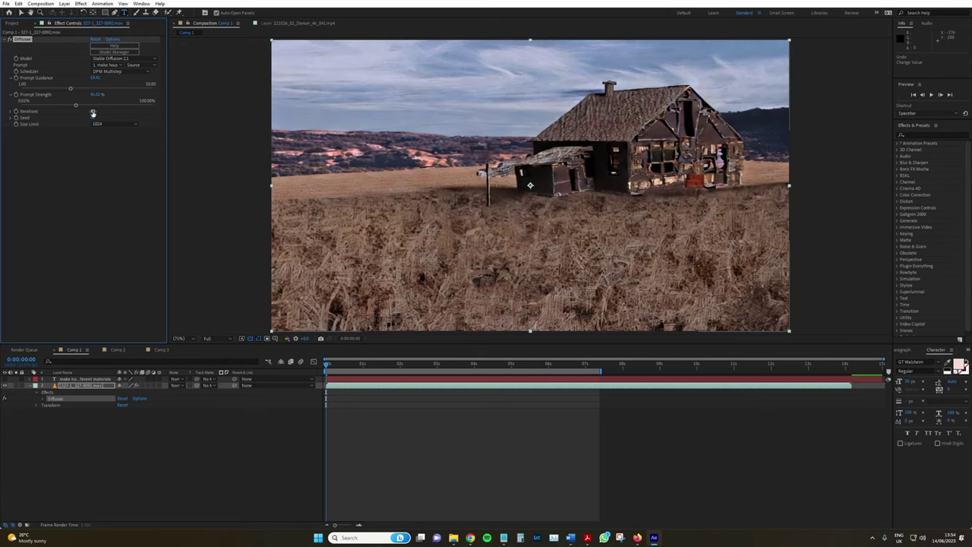
{"action": "left_click", "coordinate": [92, 223]}
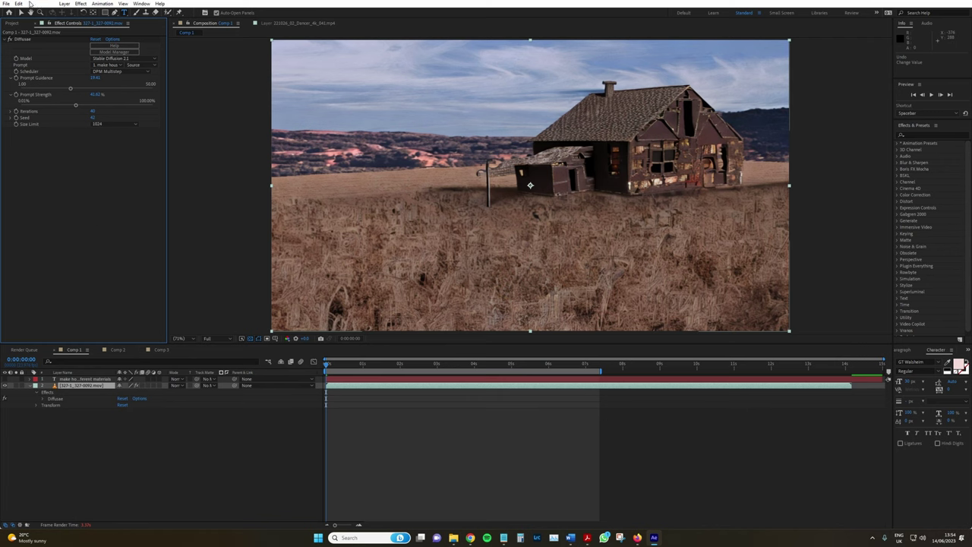
Step: Reset Diffusae, then reapply the haunted-house prompt, Stable Diffusion 2.1 and a 1024 Size Limit
{"action": "left_click", "coordinate": [95, 39]}
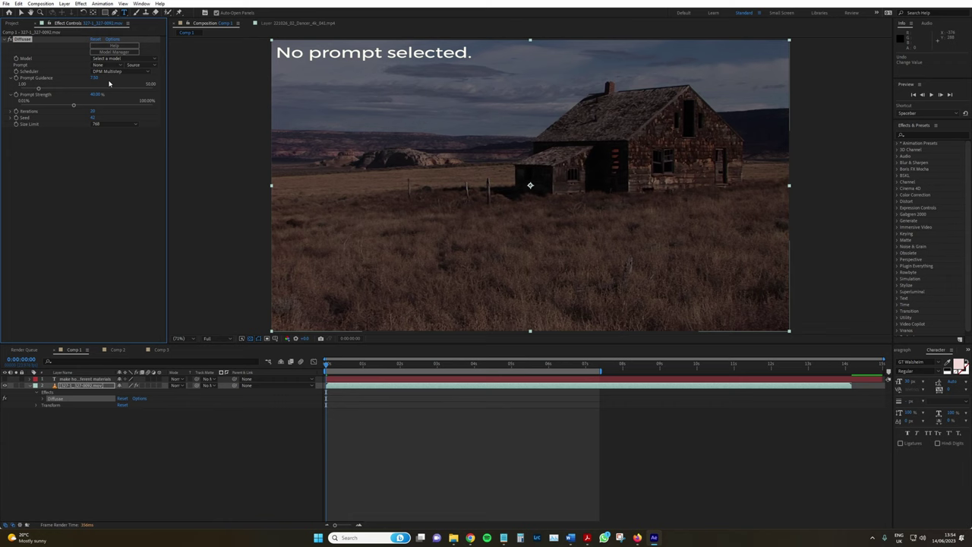
{"action": "left_click", "coordinate": [106, 66]}
{"action": "left_click", "coordinate": [130, 84]}
{"action": "left_click", "coordinate": [103, 60]}
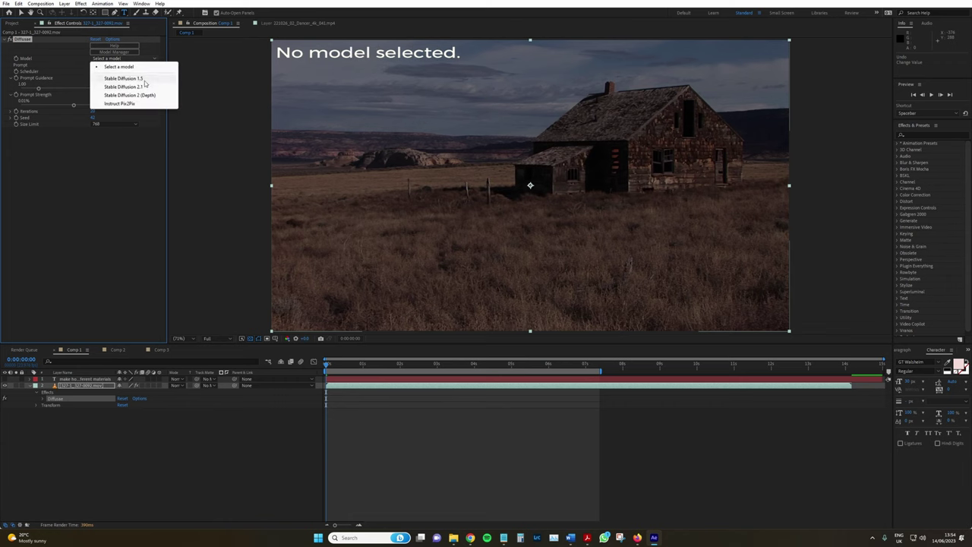
{"action": "left_click", "coordinate": [107, 86]}
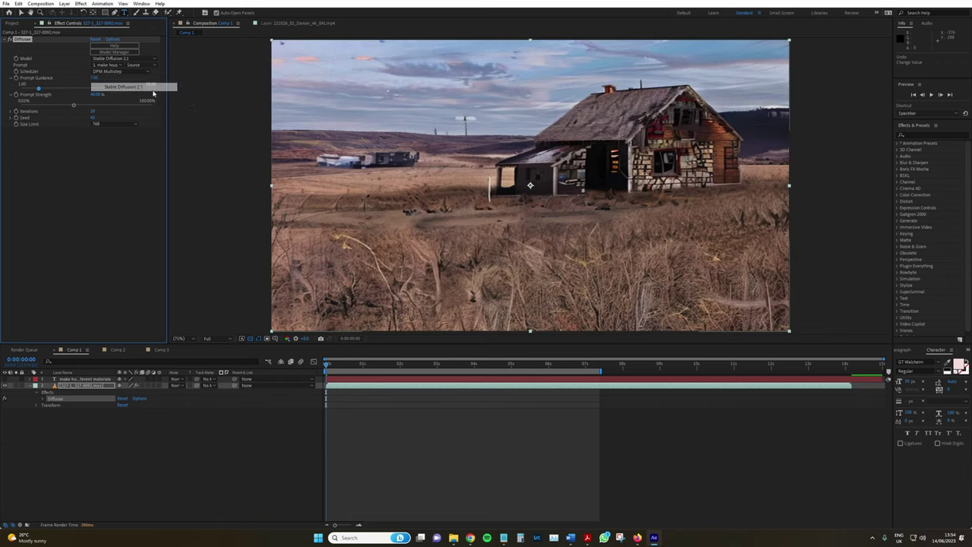
{"action": "left_click", "coordinate": [95, 123]}
{"action": "left_click", "coordinate": [113, 158]}
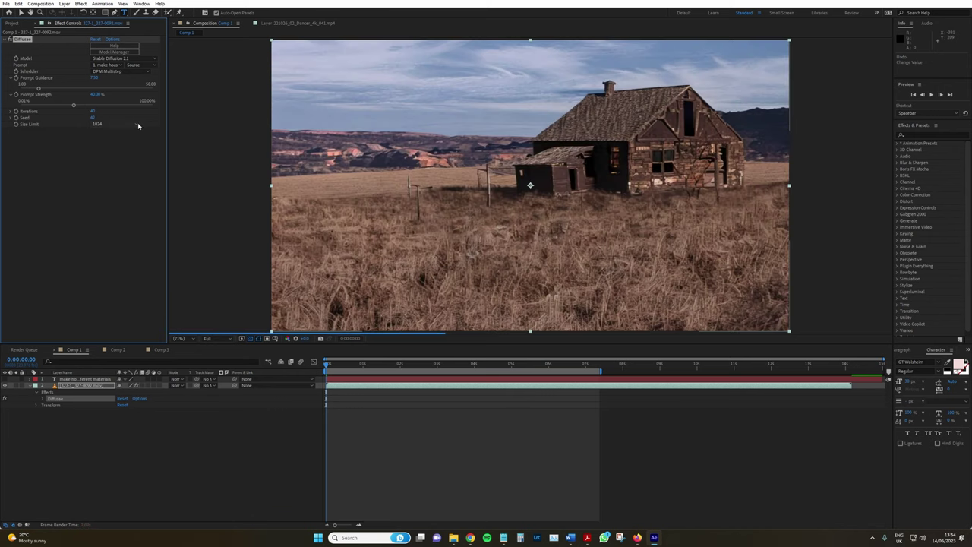
Step: Toggle the Diffusae effect off and on to compare against the original footage, ending with it on
{"action": "left_click", "coordinate": [10, 40]}
{"action": "left_click", "coordinate": [9, 40]}
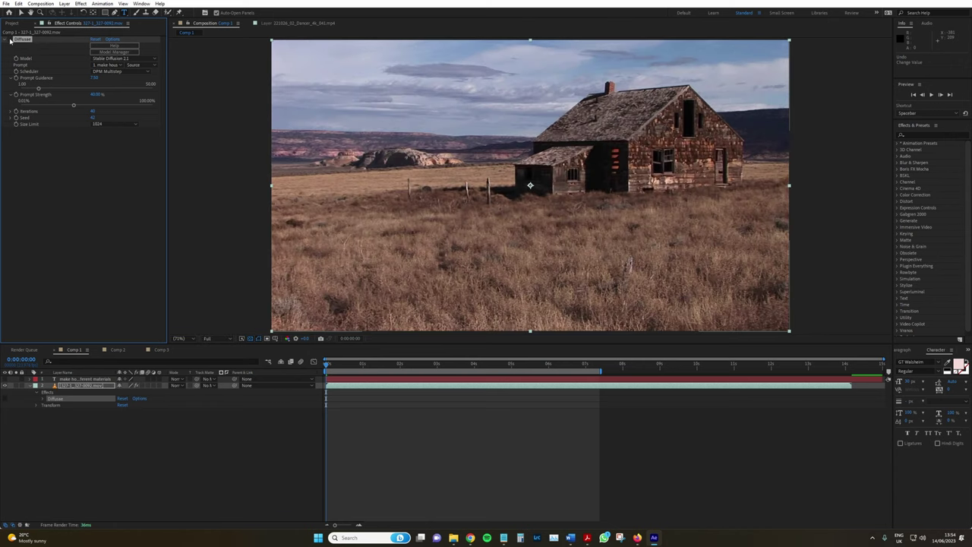
{"action": "left_click", "coordinate": [10, 40]}
{"action": "left_click", "coordinate": [10, 39]}
{"action": "left_click", "coordinate": [10, 40]}
{"action": "left_click", "coordinate": [10, 40]}
{"action": "left_click", "coordinate": [10, 39]}
{"action": "left_click", "coordinate": [10, 39]}
{"action": "left_click", "coordinate": [10, 39]}
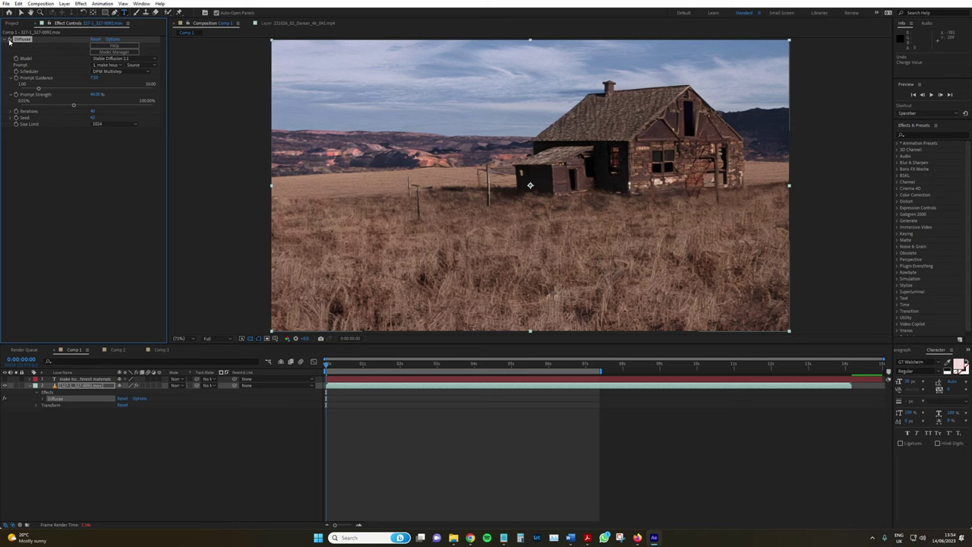
{"action": "left_click", "coordinate": [10, 39]}
{"action": "left_click", "coordinate": [9, 39]}
{"action": "left_click", "coordinate": [10, 40]}
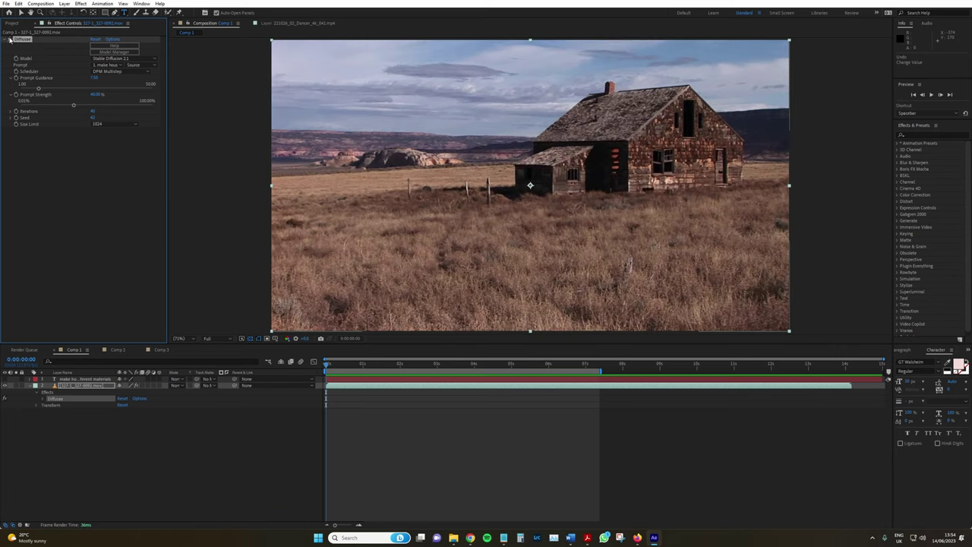
{"action": "left_click", "coordinate": [11, 41]}
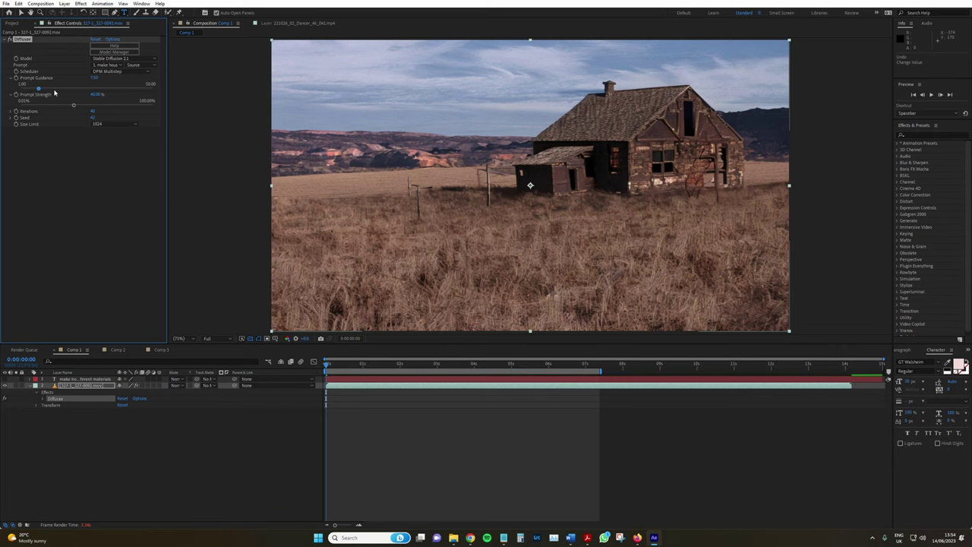
{"action": "left_click", "coordinate": [27, 89]}
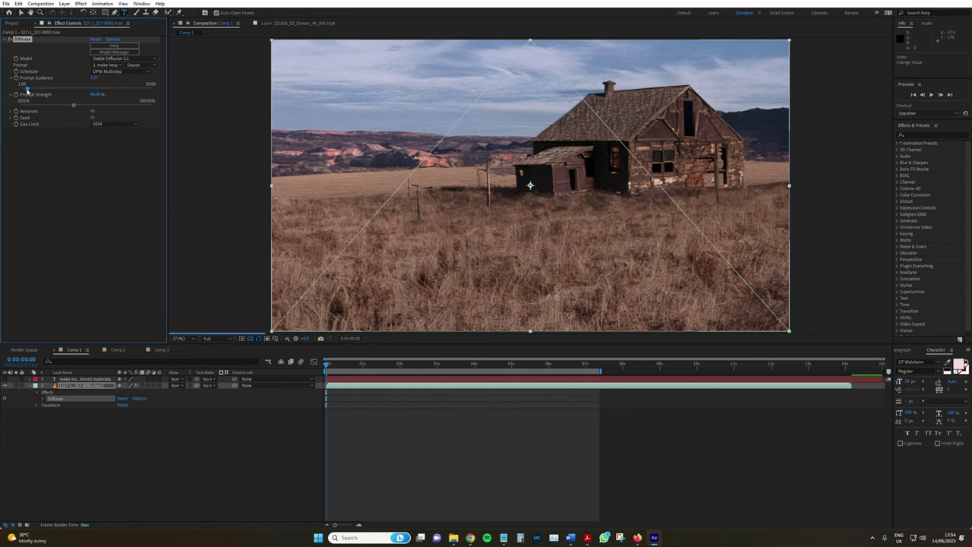
{"action": "left_click", "coordinate": [25, 90]}
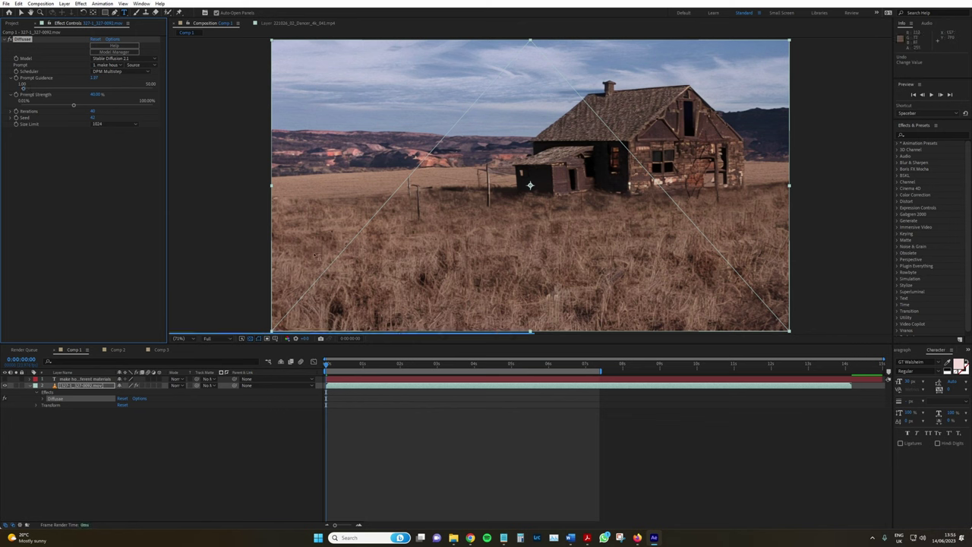
{"action": "left_click", "coordinate": [364, 368]}
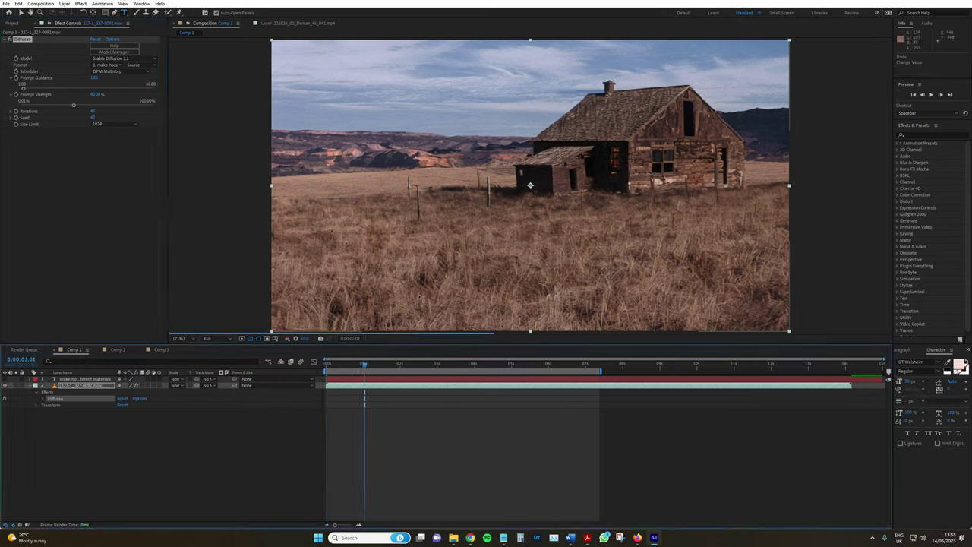
{"action": "left_click", "coordinate": [442, 367]}
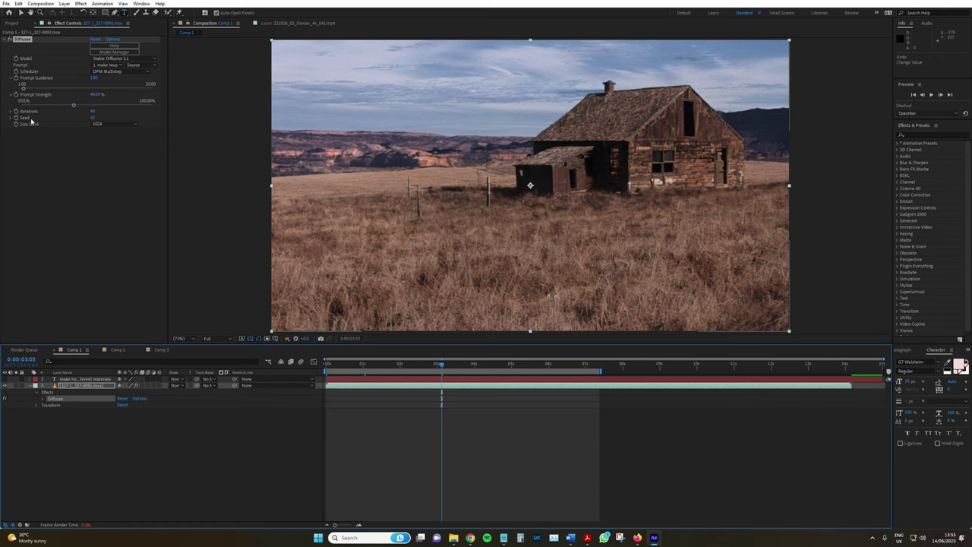
{"action": "left_click", "coordinate": [93, 118]}
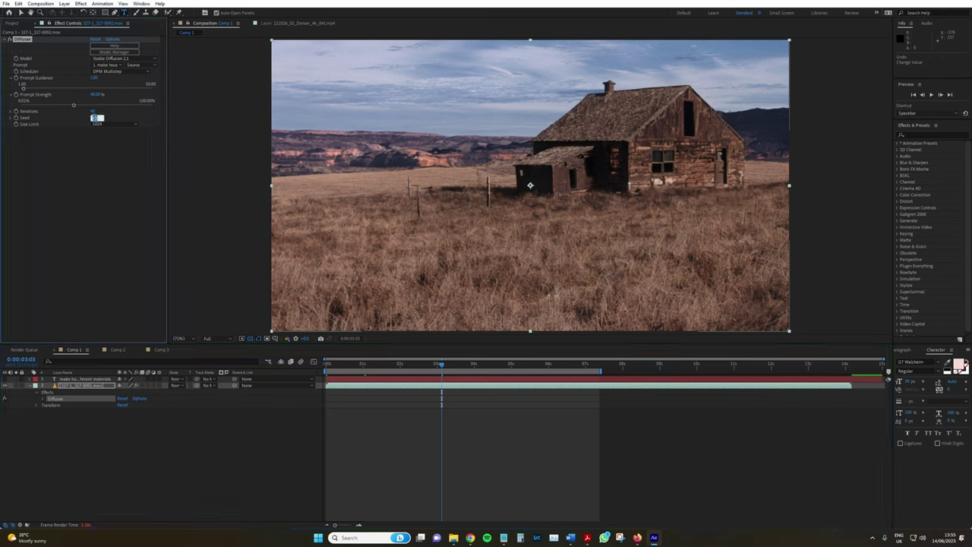
{"action": "key", "text": "Return"}
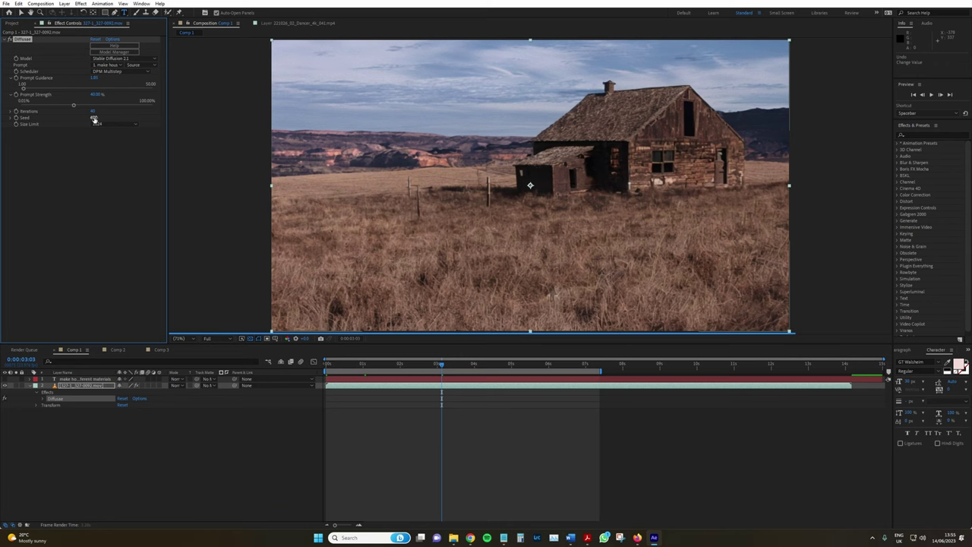
{"action": "left_click_drag", "start_coordinate": [346, 366], "coordinate": [342, 368]}
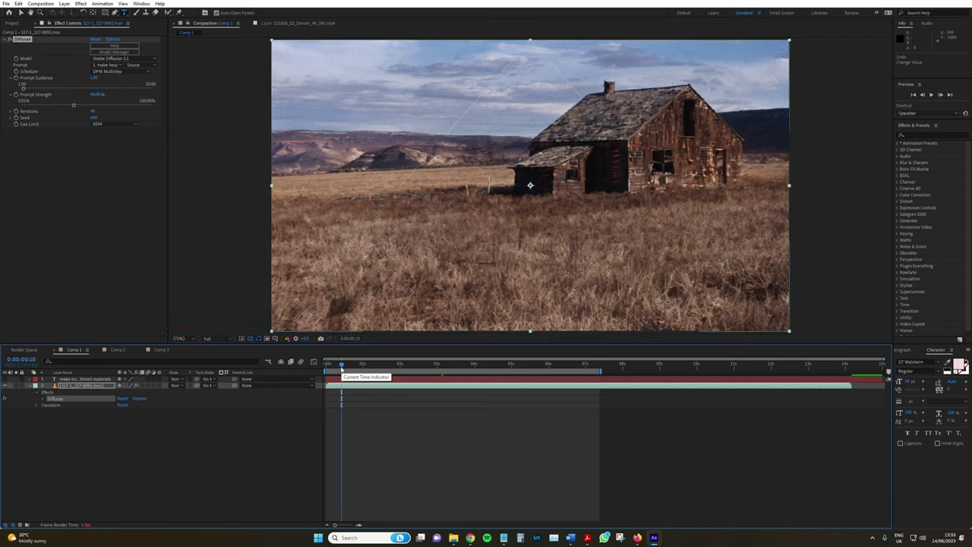
{"action": "left_click_drag", "start_coordinate": [342, 367], "coordinate": [317, 368]}
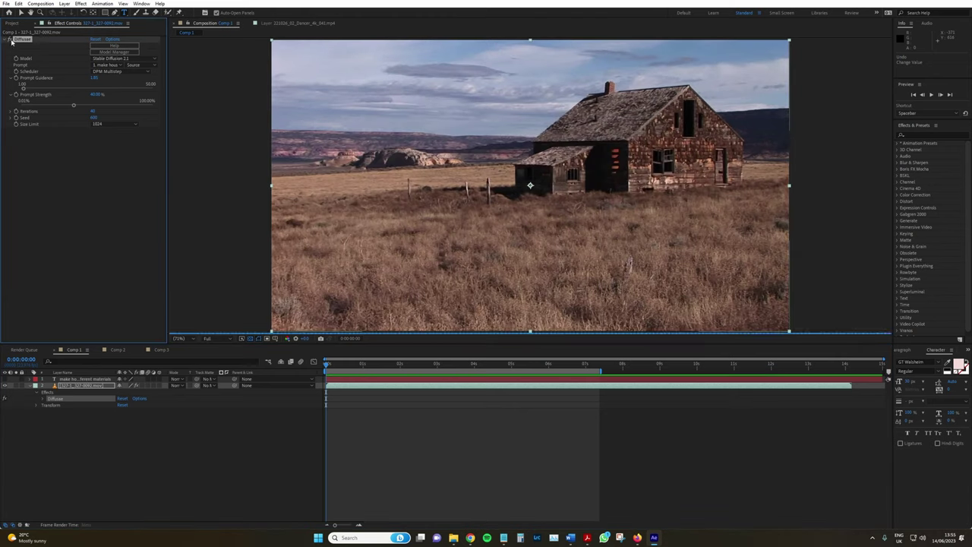
{"action": "left_click", "coordinate": [9, 39]}
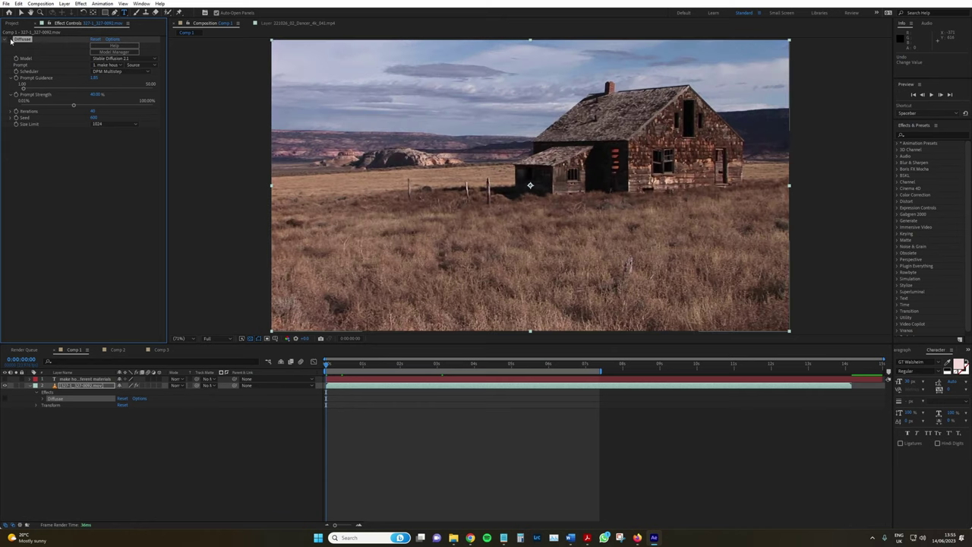
{"action": "left_click", "coordinate": [10, 39]}
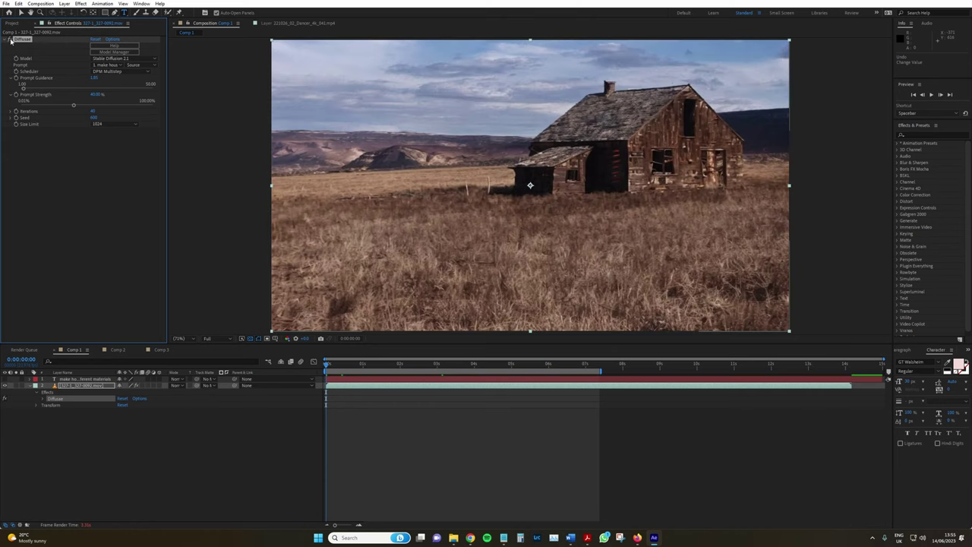
{"action": "left_click", "coordinate": [10, 39]}
{"action": "left_click", "coordinate": [10, 39]}
{"action": "left_click", "coordinate": [10, 39]}
{"action": "left_click", "coordinate": [10, 40]}
{"action": "left_click", "coordinate": [10, 40]}
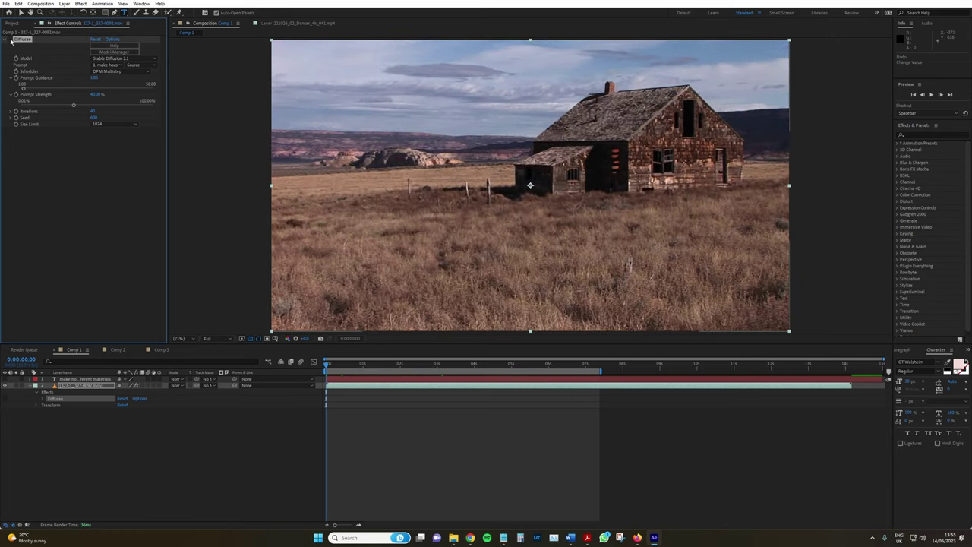
{"action": "left_click", "coordinate": [9, 40]}
{"action": "left_click", "coordinate": [10, 40]}
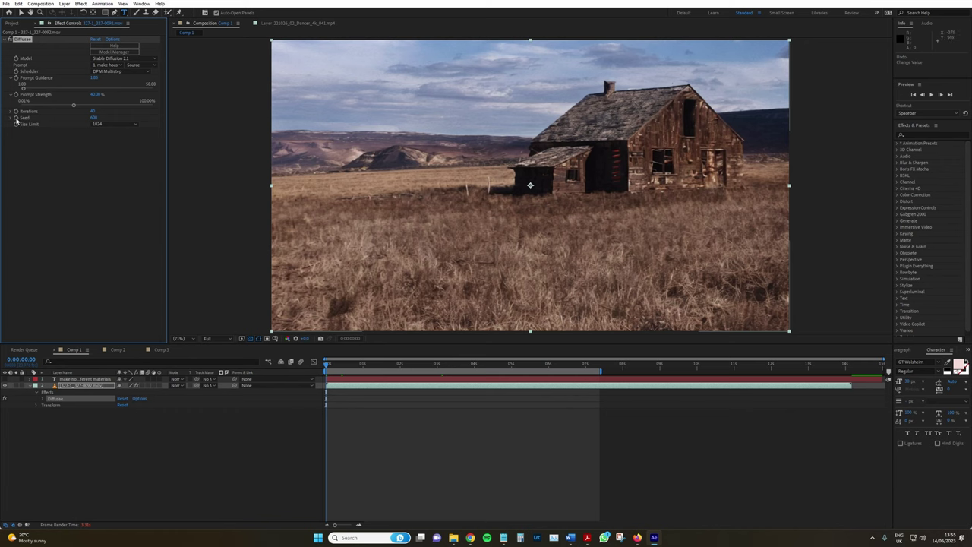
Step: At 0:00:07:08, change the Diffusae Seed to 42
{"action": "left_click", "coordinate": [596, 367]}
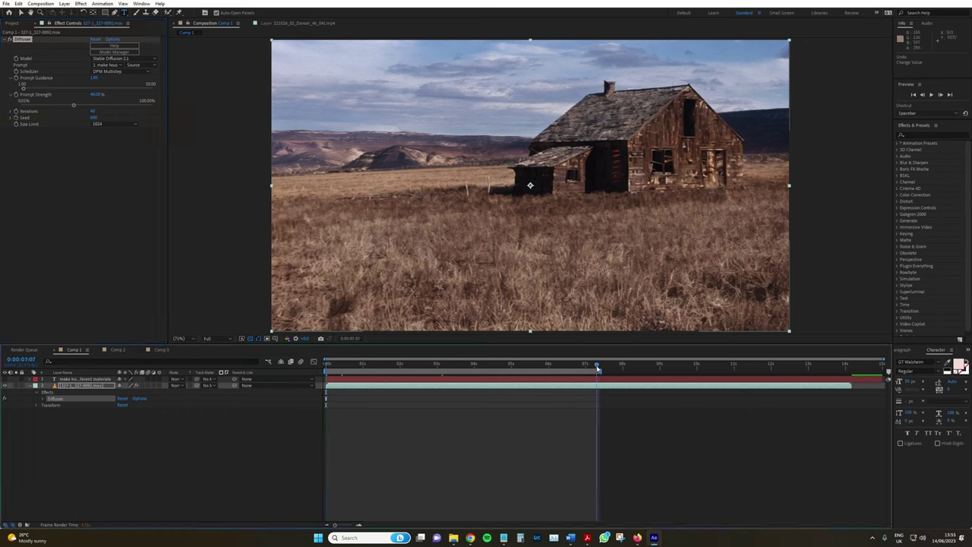
{"action": "left_click", "coordinate": [94, 118]}
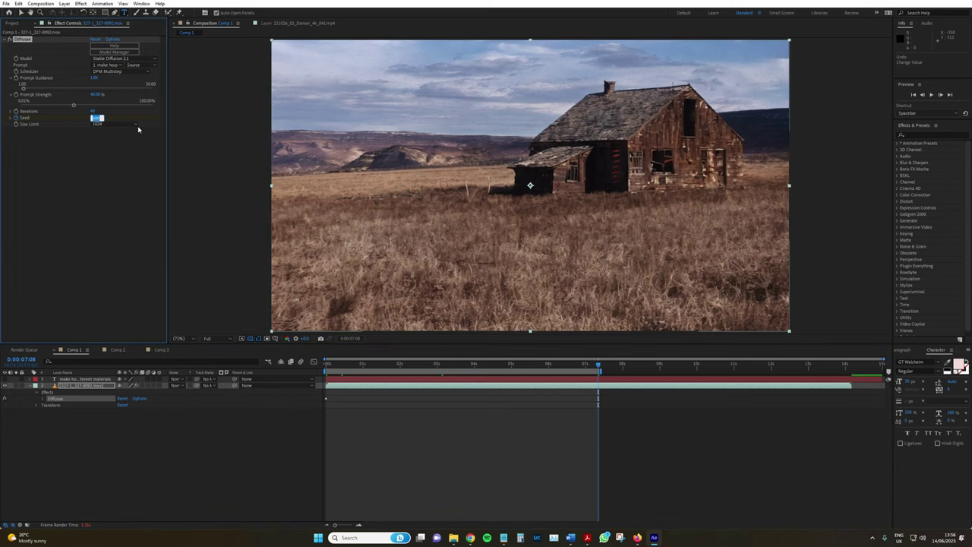
{"action": "type", "text": "42"}
{"action": "key", "text": "Return"}
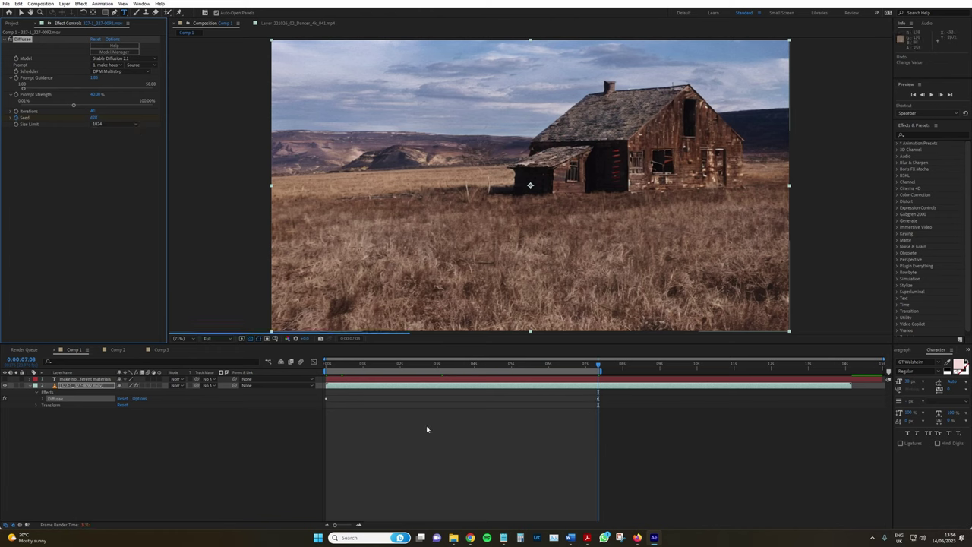
Step: Check the re-rendered barn near the start, at 0:00:01:04 and at 0:00:02:14
{"action": "left_click", "coordinate": [332, 364]}
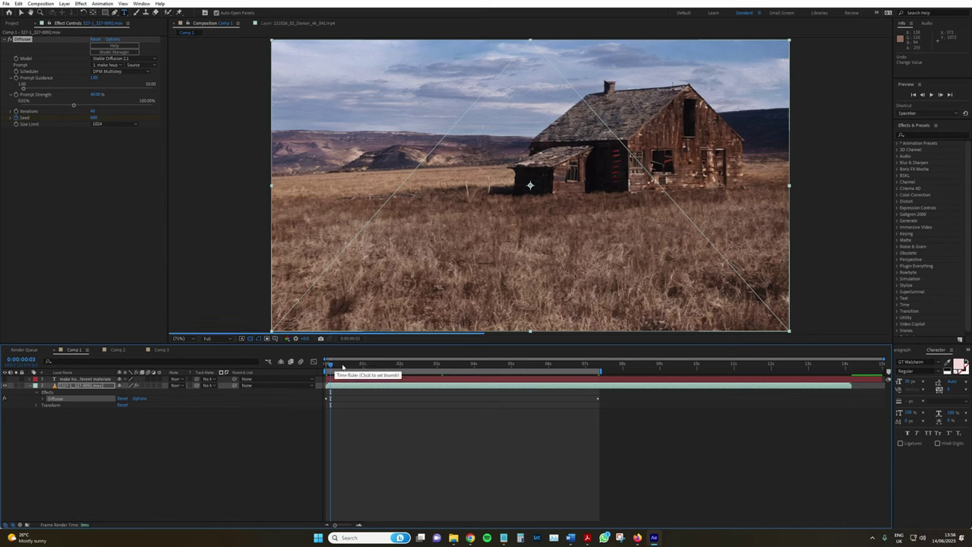
{"action": "left_click", "coordinate": [369, 366]}
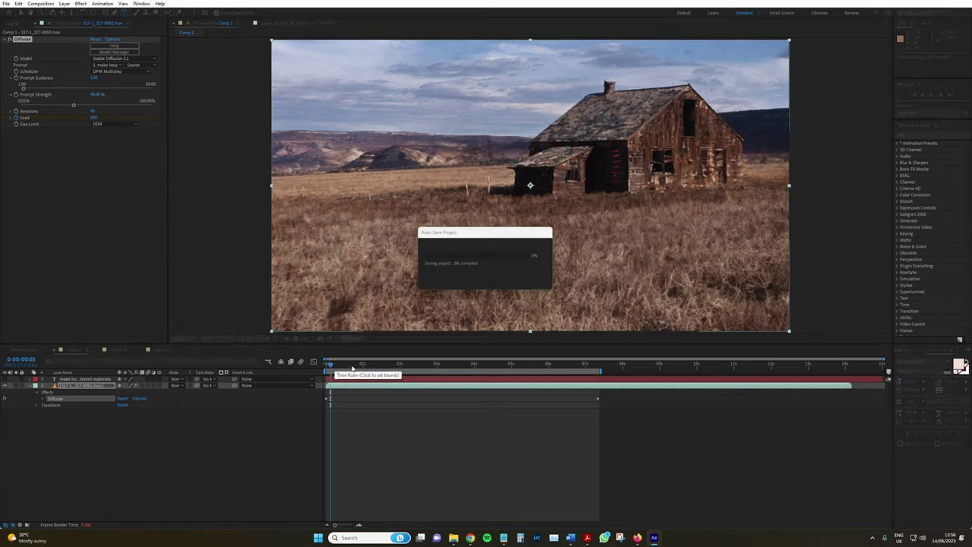
{"action": "left_click", "coordinate": [421, 366]}
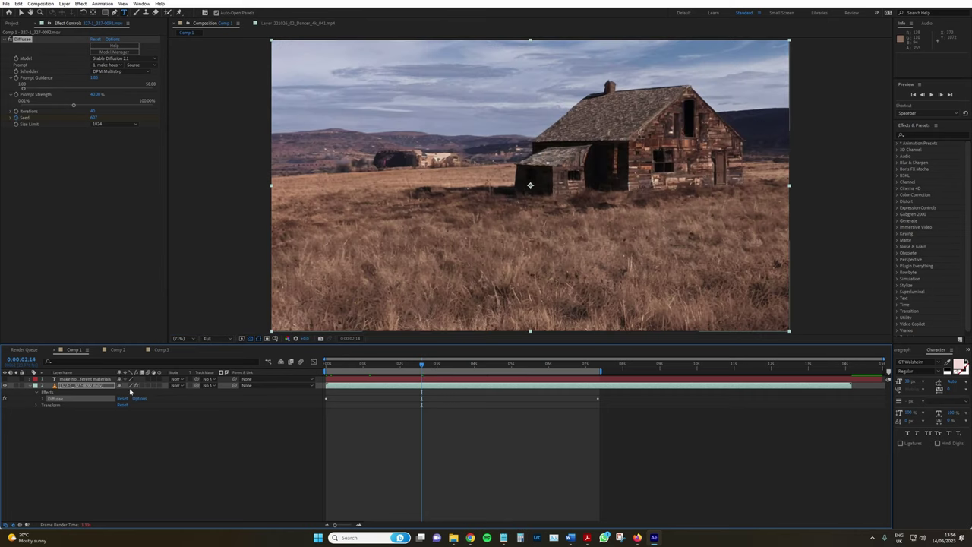
{"action": "left_click", "coordinate": [79, 386]}
{"action": "key", "text": "g"}
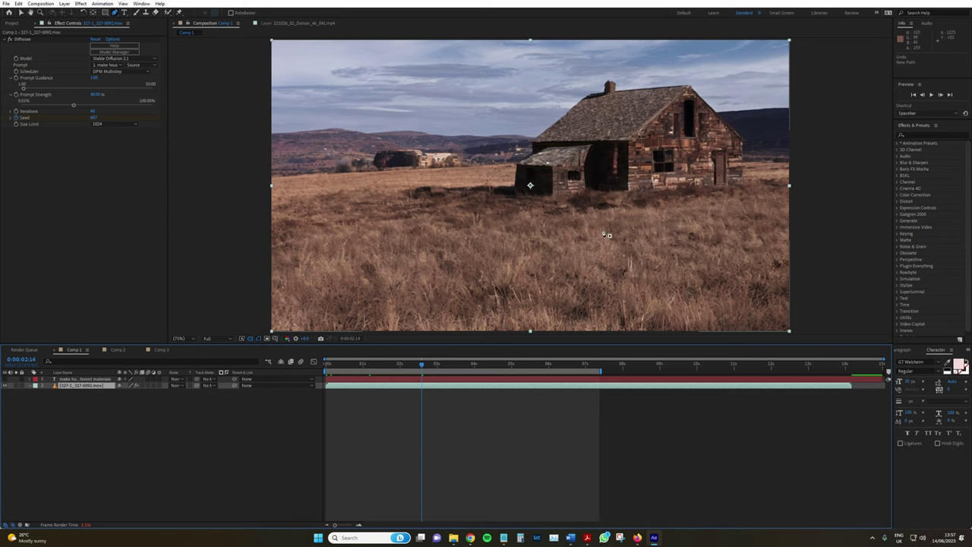
{"action": "mouse_move", "coordinate": [423, 366]}
{"action": "left_mouse_down"}
{"action": "mouse_move", "coordinate": [450, 365]}
{"action": "mouse_move", "coordinate": [418, 365]}
{"action": "left_mouse_up"}
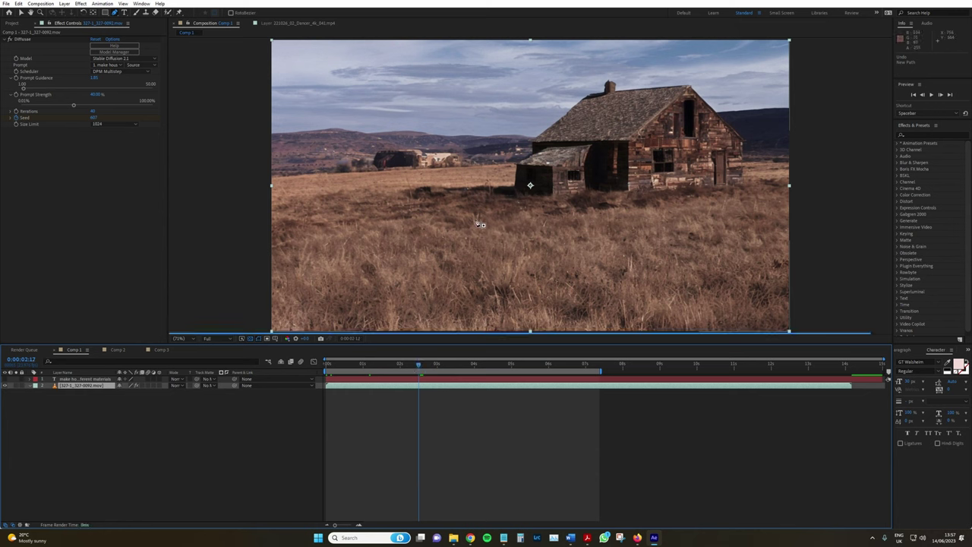
{"action": "left_click", "coordinate": [592, 190]}
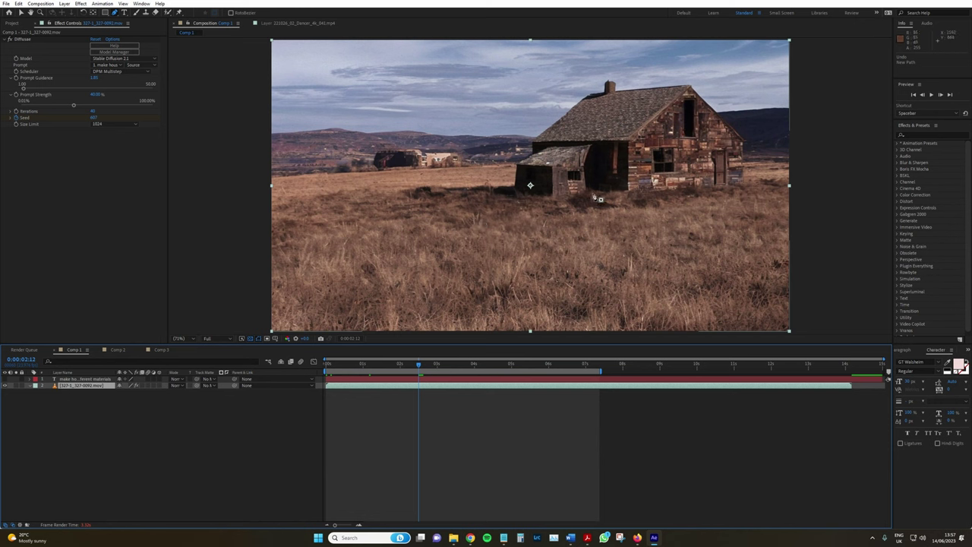
{"action": "left_click", "coordinate": [620, 200]}
{"action": "left_click", "coordinate": [677, 193]}
{"action": "left_click", "coordinate": [748, 189]}
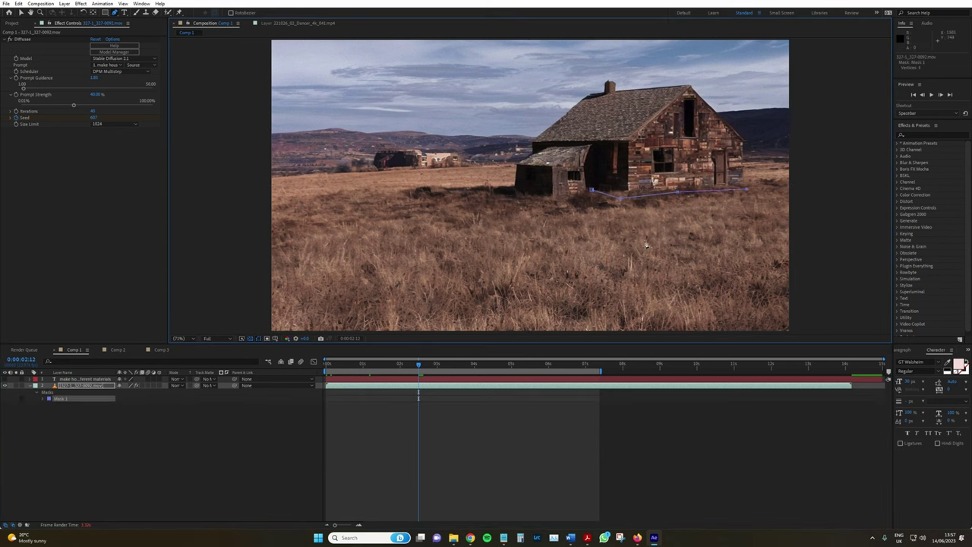
{"action": "key", "text": "ctrl+z"}
{"action": "key", "text": "ctrl+shift+z"}
{"action": "left_click", "coordinate": [745, 139]}
{"action": "left_click", "coordinate": [698, 89]}
{"action": "left_click", "coordinate": [617, 86]}
{"action": "left_click", "coordinate": [595, 79]}
{"action": "left_click", "coordinate": [571, 98]}
{"action": "left_click", "coordinate": [535, 134]}
{"action": "left_click", "coordinate": [524, 150]}
{"action": "left_click", "coordinate": [514, 193]}
{"action": "left_click", "coordinate": [529, 208]}
{"action": "left_click", "coordinate": [565, 207]}
{"action": "left_click", "coordinate": [591, 190]}
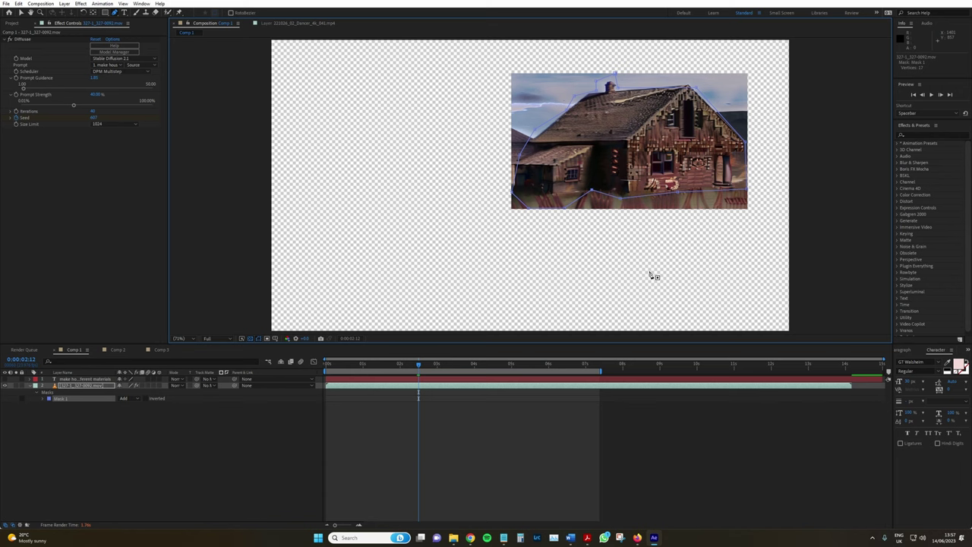
{"action": "key", "text": "ctrl+z"}
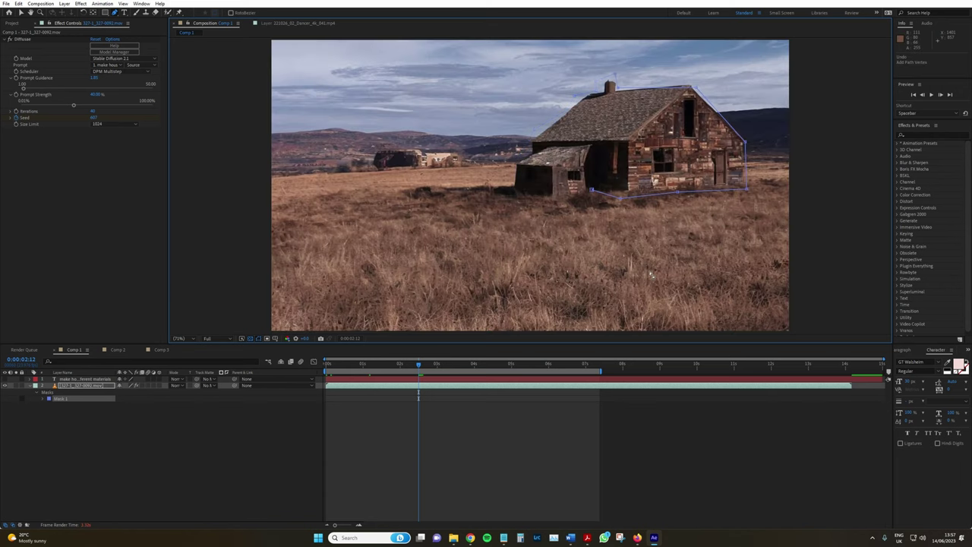
{"action": "key", "text": "ctrl+z"}
{"action": "key", "text": "ctrl+z"}
{"action": "key", "text": "ctrl+z"}
{"action": "key", "text": "ctrl+z"}
{"action": "key", "text": "ctrl+z"}
{"action": "key", "text": "ctrl+z"}
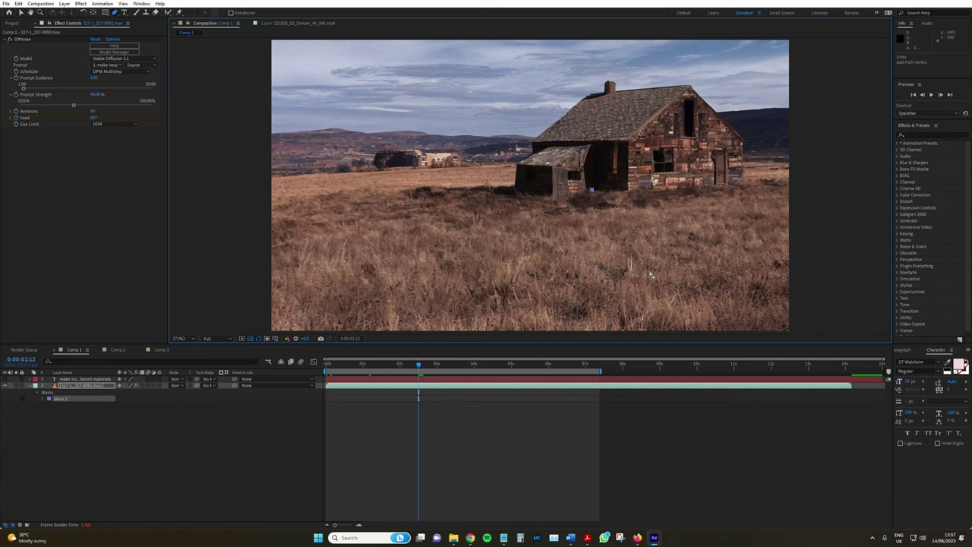
{"action": "key", "text": "ctrl+z"}
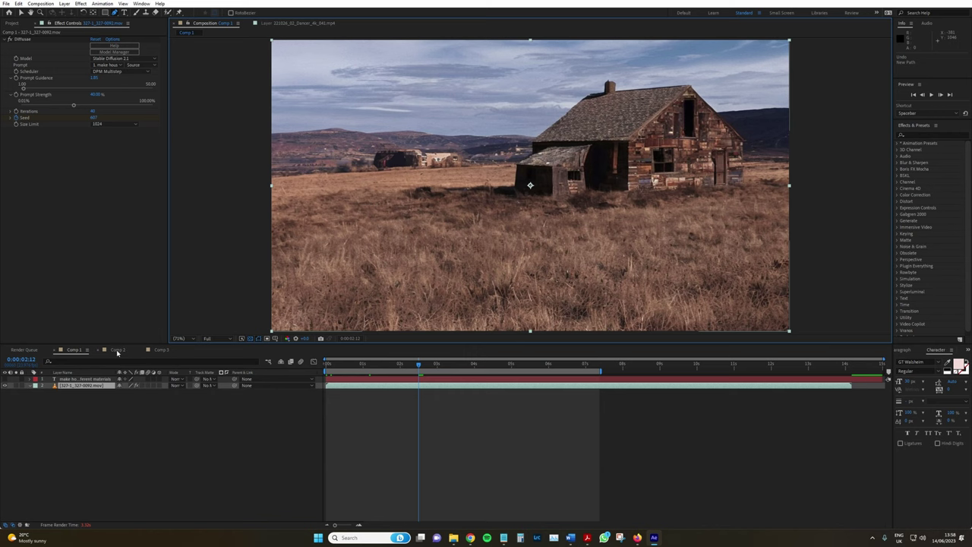
Step: Open Comp 2, fit the frame in the viewer, and scrub to about 4 seconds in
{"action": "left_click", "coordinate": [117, 351]}
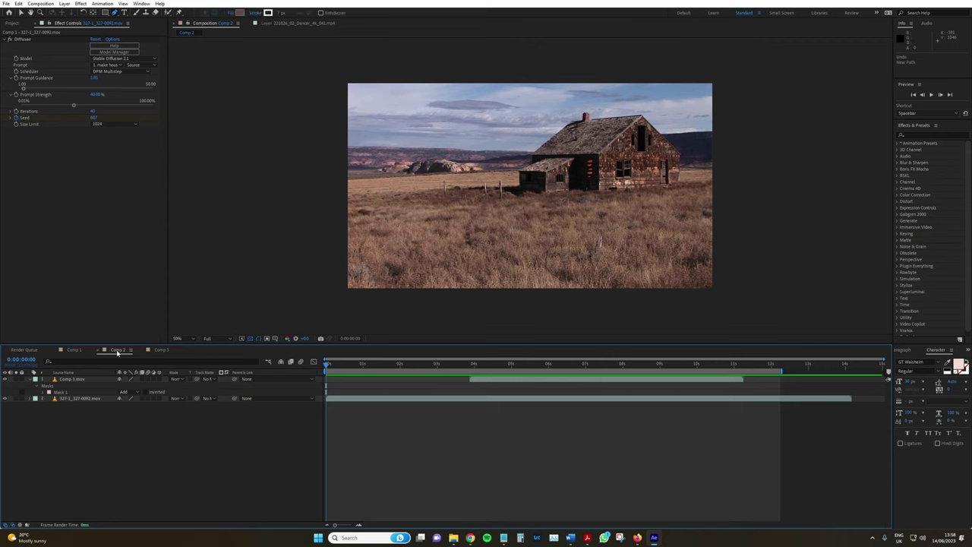
{"action": "scroll", "coordinate": [555, 255], "scroll_direction": "up", "scroll_amount": 3}
{"action": "scroll", "coordinate": [555, 255], "scroll_direction": "down", "scroll_amount": 2}
{"action": "left_click", "coordinate": [178, 339]}
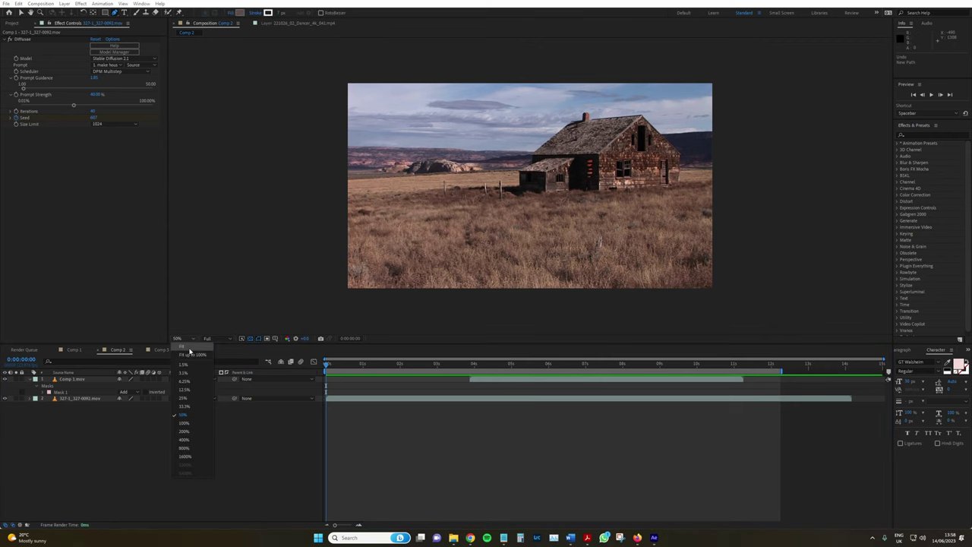
{"action": "left_click", "coordinate": [190, 355]}
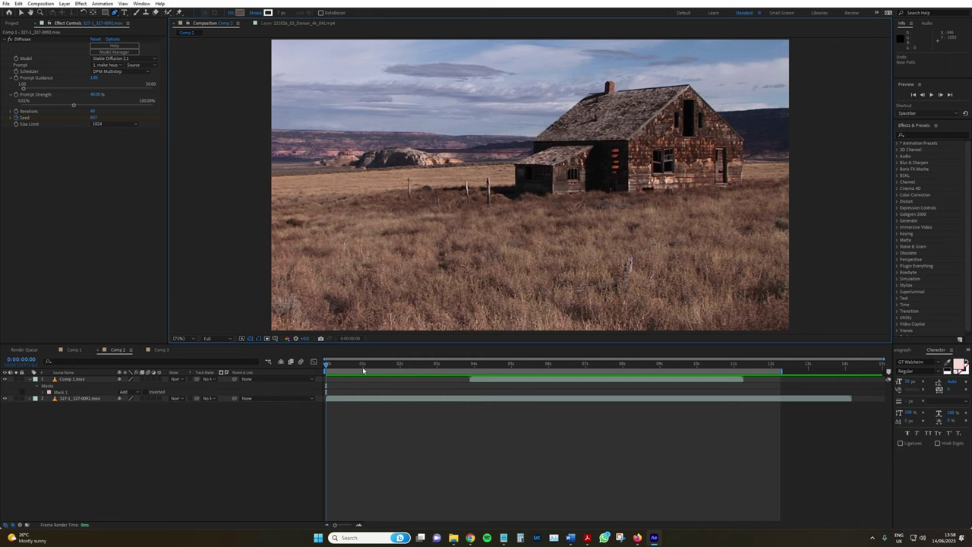
{"action": "left_click_drag", "start_coordinate": [361, 364], "coordinate": [325, 366]}
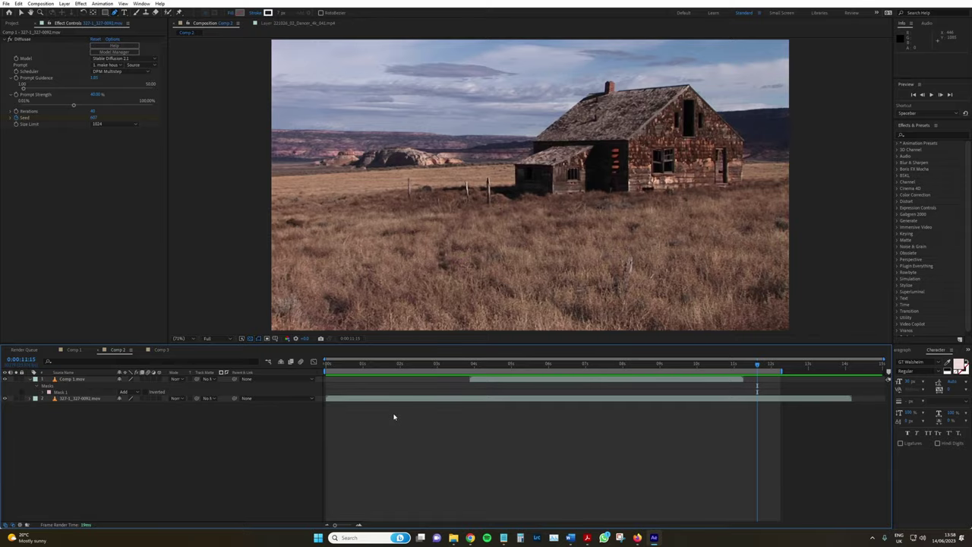
{"action": "mouse_move", "coordinate": [450, 367]}
{"action": "left_mouse_down"}
{"action": "mouse_move", "coordinate": [760, 364]}
{"action": "mouse_move", "coordinate": [456, 351]}
{"action": "left_mouse_up"}
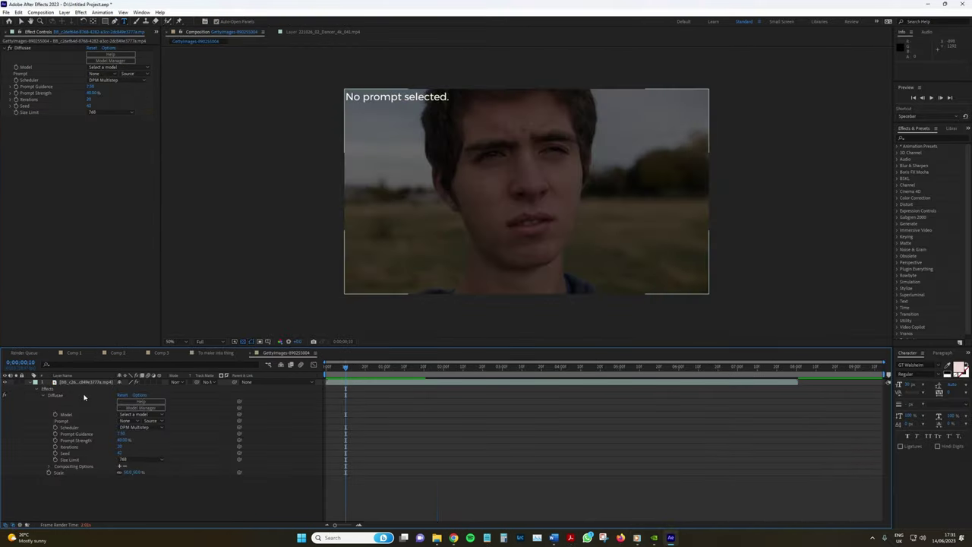
Step: Set the Diffusae Model to Instruct Pix2Pix with a 1024 Size Limit and commit Iterations
{"action": "left_click", "coordinate": [122, 67]}
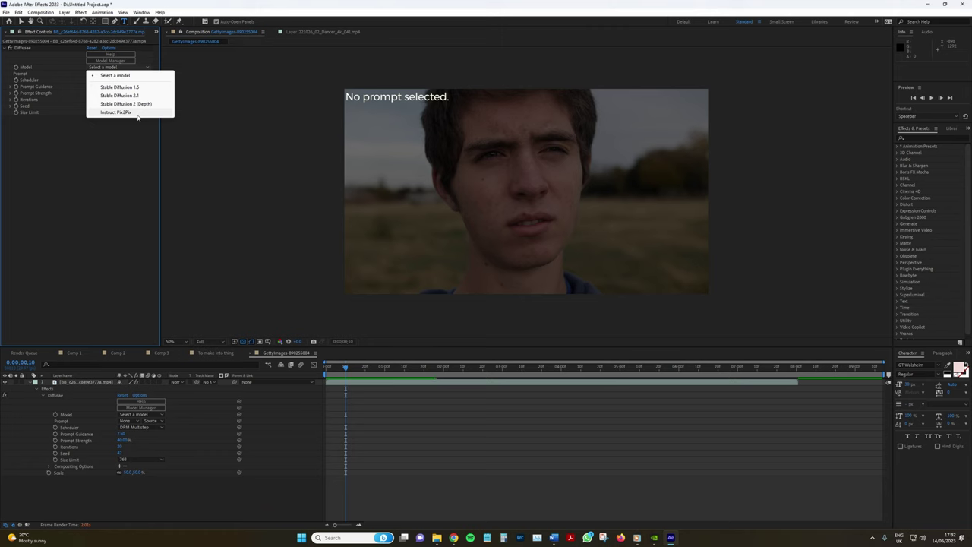
{"action": "left_click", "coordinate": [138, 112]}
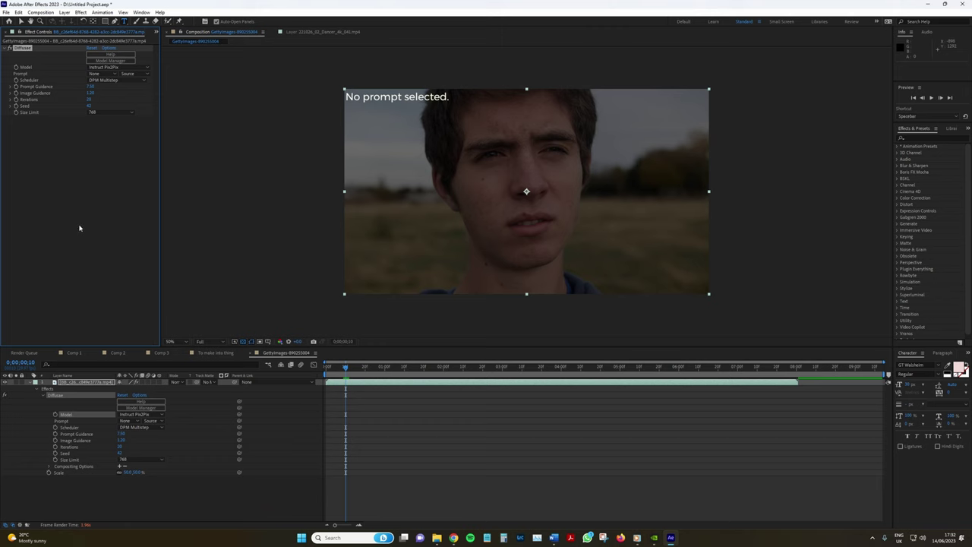
{"action": "left_click", "coordinate": [110, 112]}
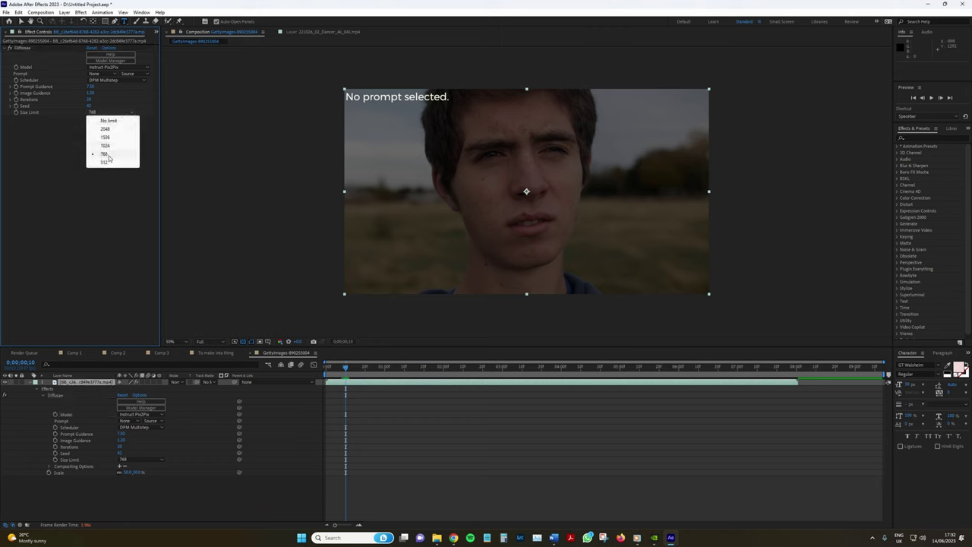
{"action": "left_click", "coordinate": [112, 145]}
{"action": "left_click", "coordinate": [91, 99]}
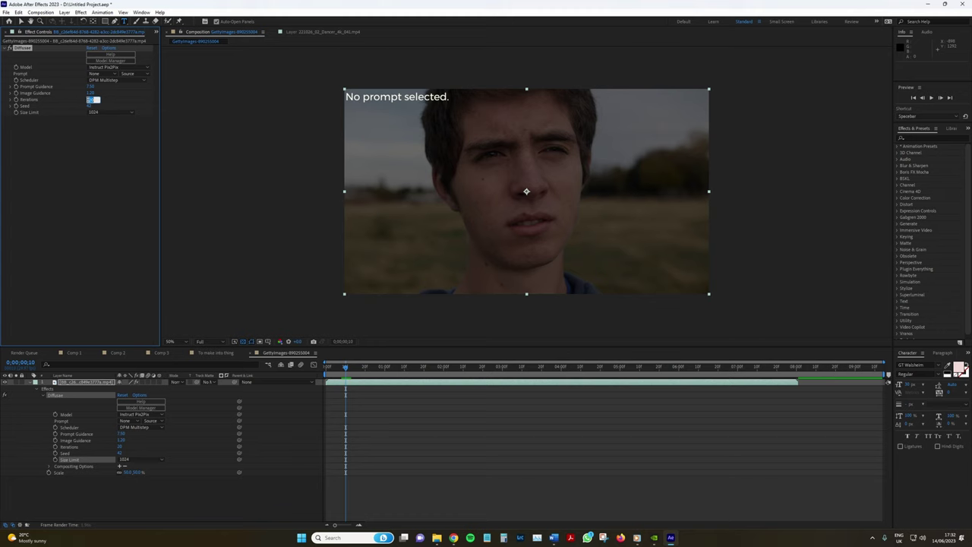
{"action": "key", "text": "Return"}
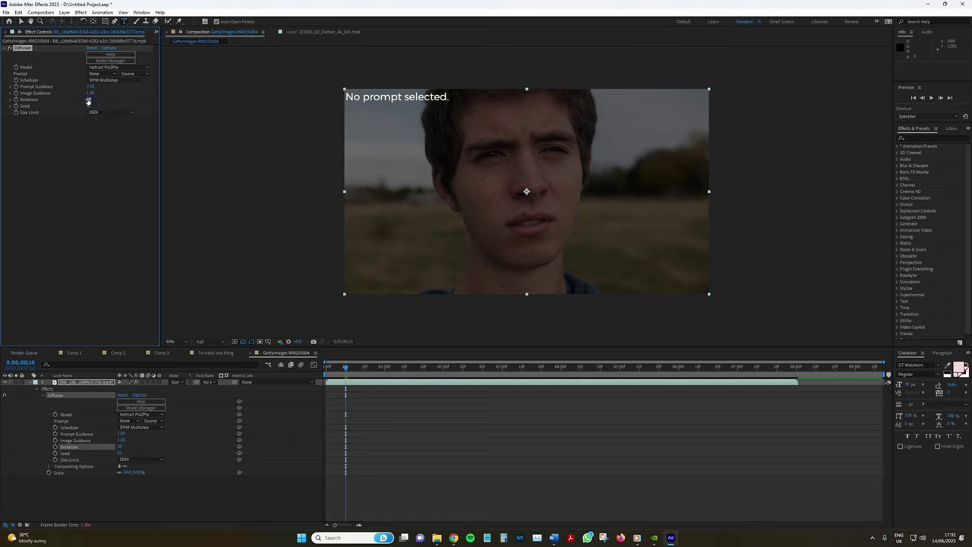
Step: Add a hidden 'add beard to face' text layer and select the face clip layer
{"action": "left_click", "coordinate": [443, 226]}
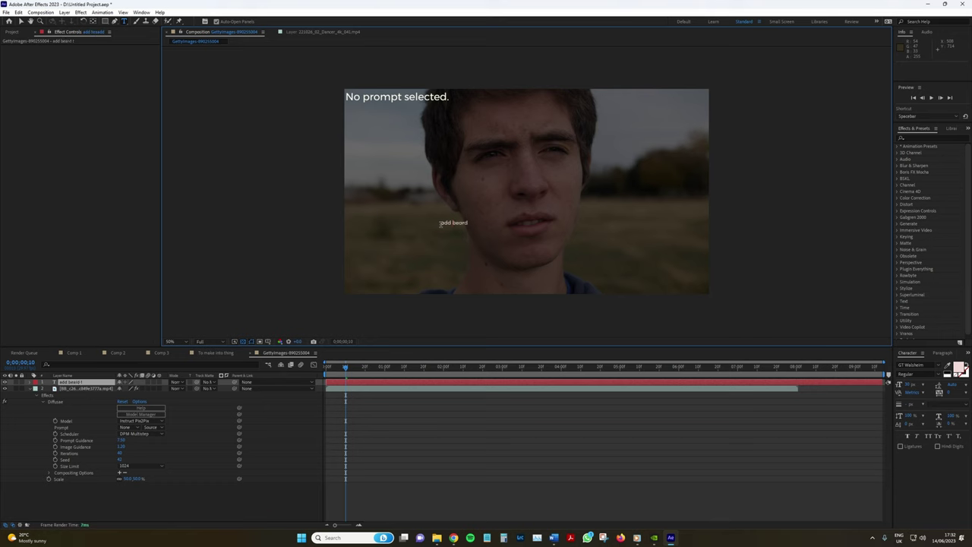
{"action": "type", "text": "to face"}
{"action": "left_click", "coordinate": [6, 385]}
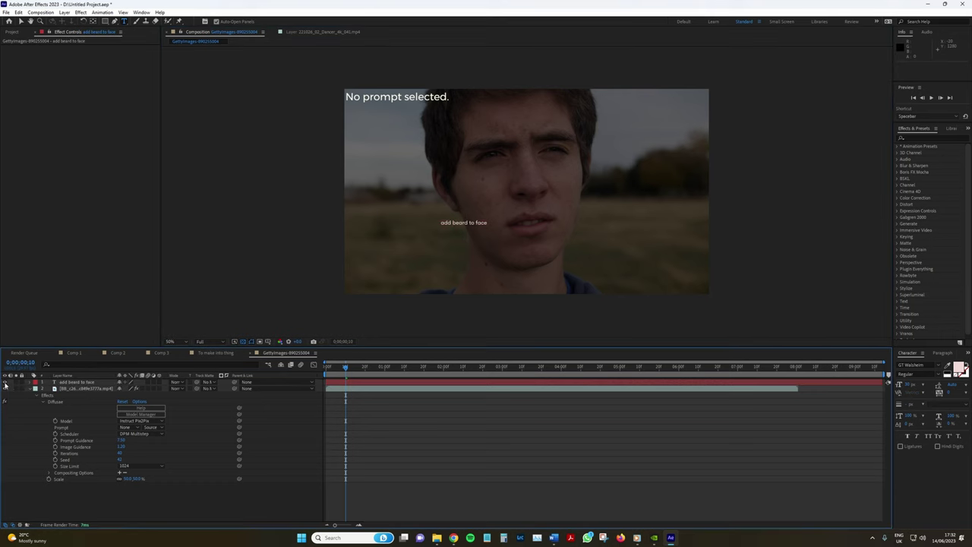
{"action": "left_click", "coordinate": [78, 389]}
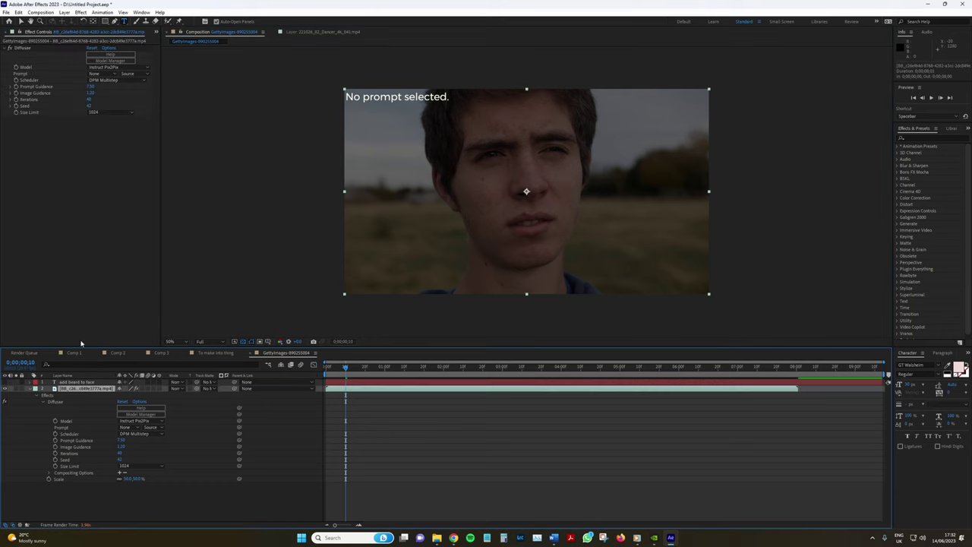
Step: Choose 'add beard to face' as the Diffusae prompt and view the beard at 0;00;01;26
{"action": "left_click", "coordinate": [103, 73]}
{"action": "left_click", "coordinate": [119, 95]}
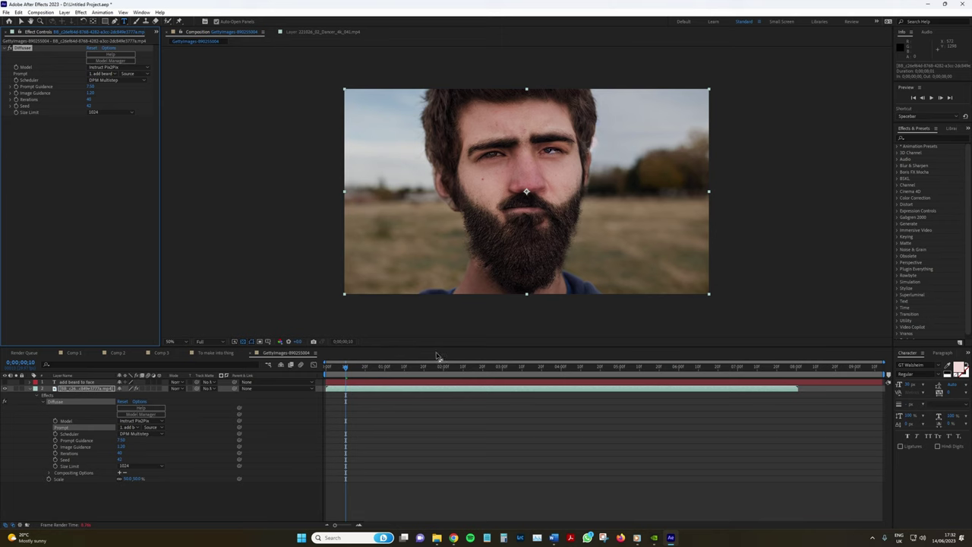
{"action": "left_click", "coordinate": [22, 21]}
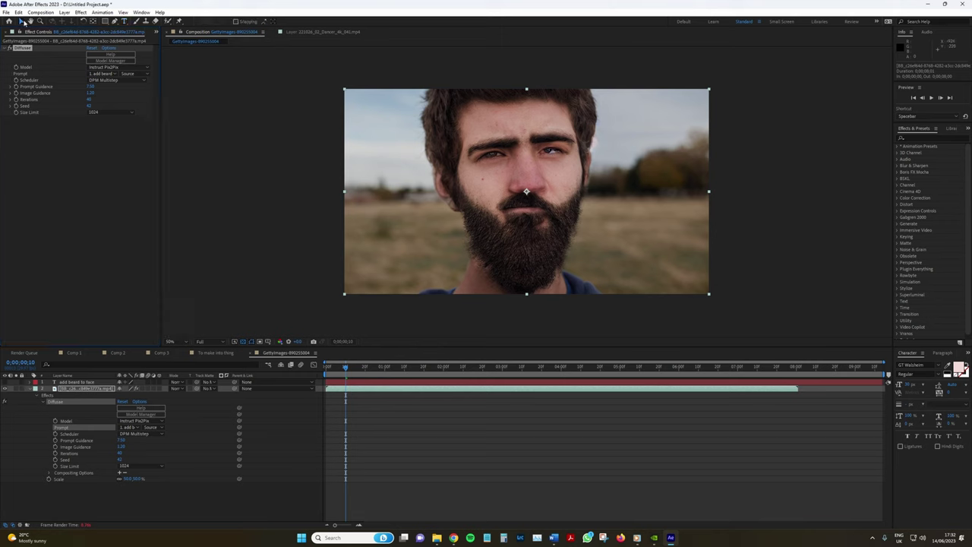
{"action": "left_click", "coordinate": [342, 322]}
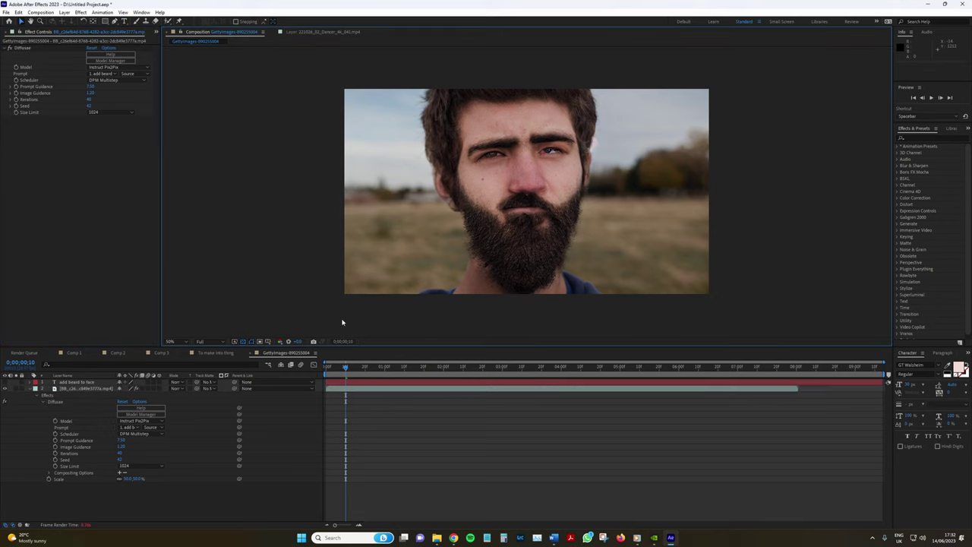
{"action": "left_click", "coordinate": [436, 368]}
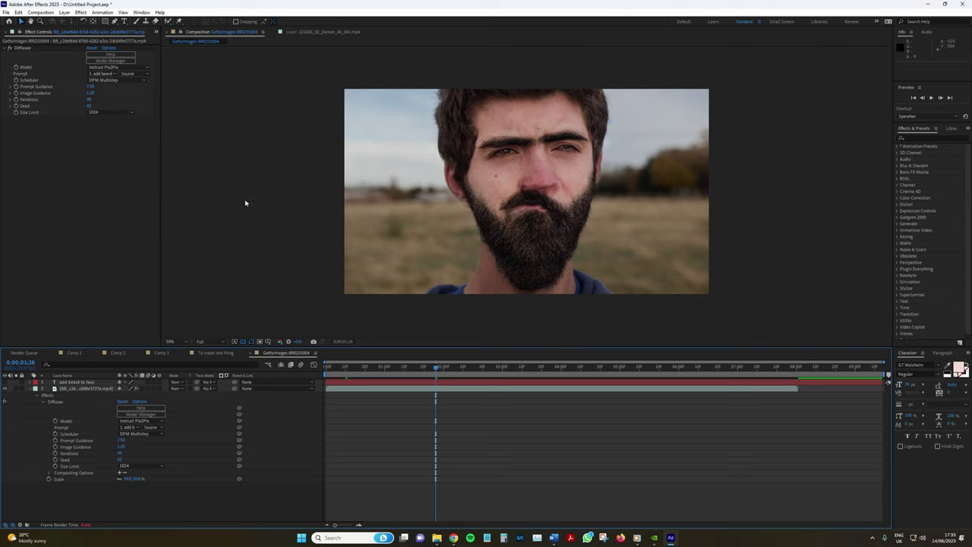
{"action": "left_click", "coordinate": [46, 97]}
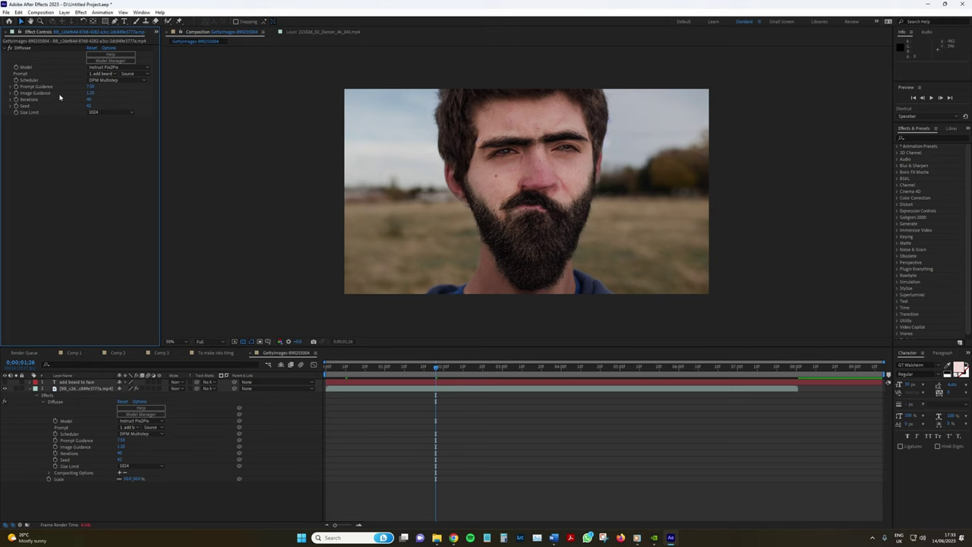
Step: Raise the Image Guidance slider in two increments
{"action": "left_click", "coordinate": [10, 93]}
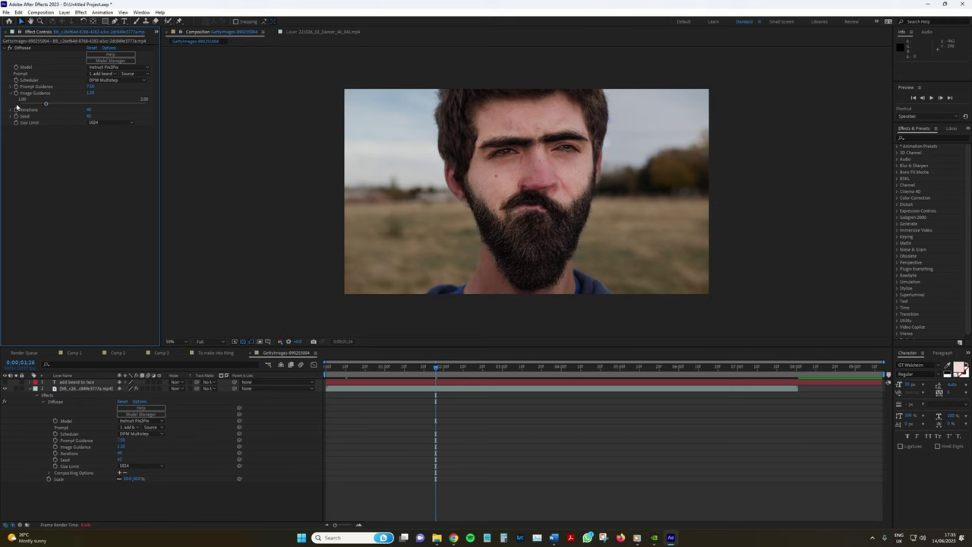
{"action": "left_click_drag", "start_coordinate": [100, 105], "coordinate": [111, 106]}
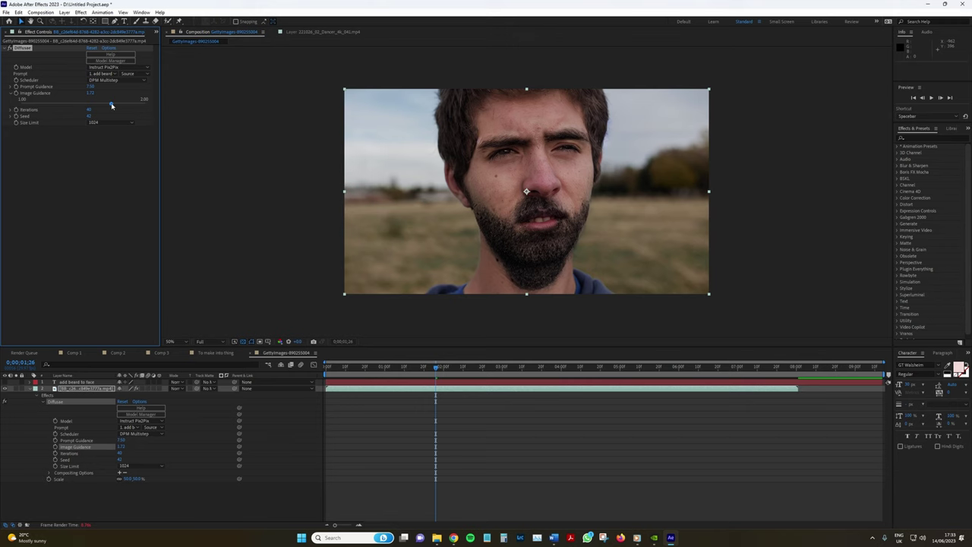
{"action": "left_click_drag", "start_coordinate": [115, 107], "coordinate": [123, 106]}
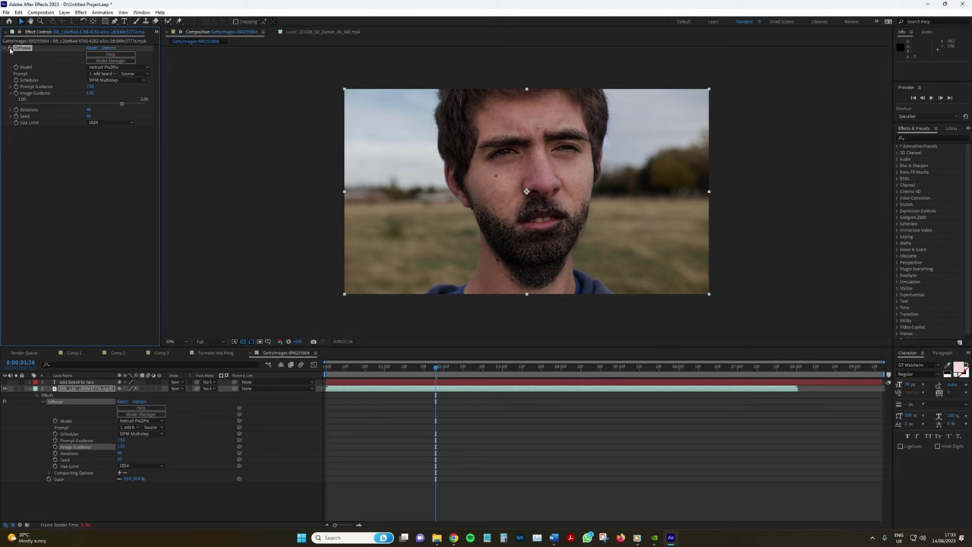
Step: Toggle Diffusae off and on to compare, then view the clip around 4;19
{"action": "left_click", "coordinate": [10, 49]}
{"action": "left_click", "coordinate": [10, 49]}
{"action": "left_click", "coordinate": [10, 49]}
{"action": "left_click", "coordinate": [10, 49]}
{"action": "left_click", "coordinate": [10, 49]}
{"action": "left_click", "coordinate": [9, 48]}
{"action": "left_click", "coordinate": [10, 49]}
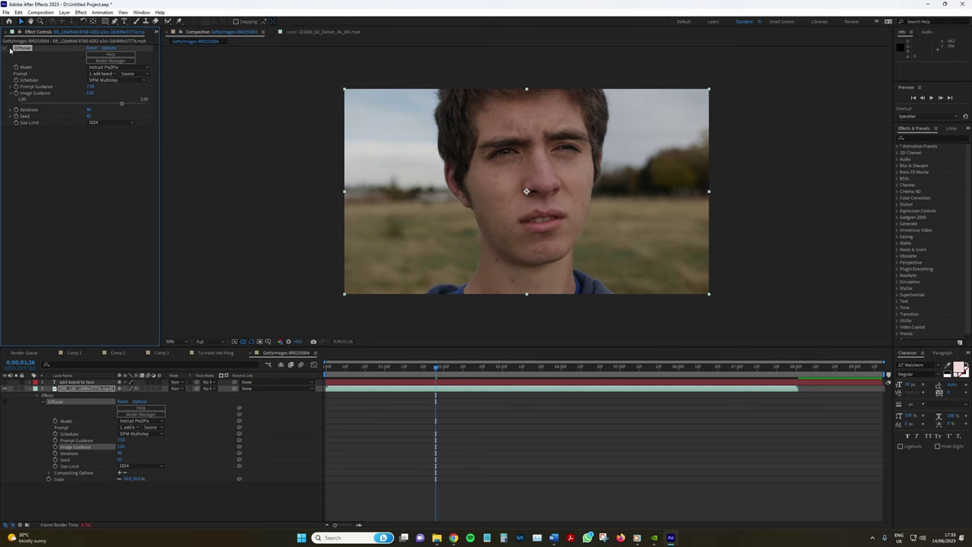
{"action": "left_click", "coordinate": [10, 49]}
{"action": "left_click", "coordinate": [540, 370]}
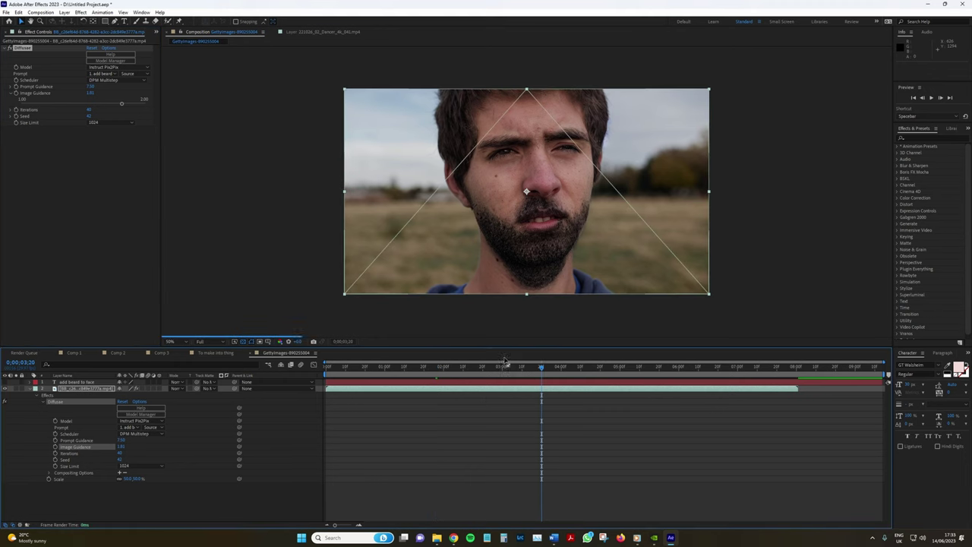
{"action": "left_click_drag", "start_coordinate": [542, 370], "coordinate": [599, 370]}
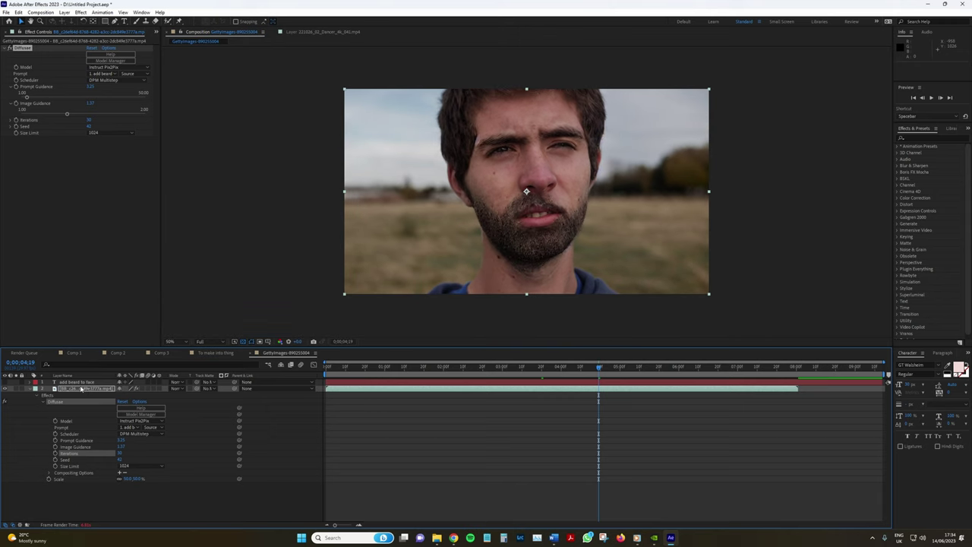
Step: Rename the prompt text layer to 'add sunglasses to face' and select the footage layer
{"action": "left_click", "coordinate": [80, 382]}
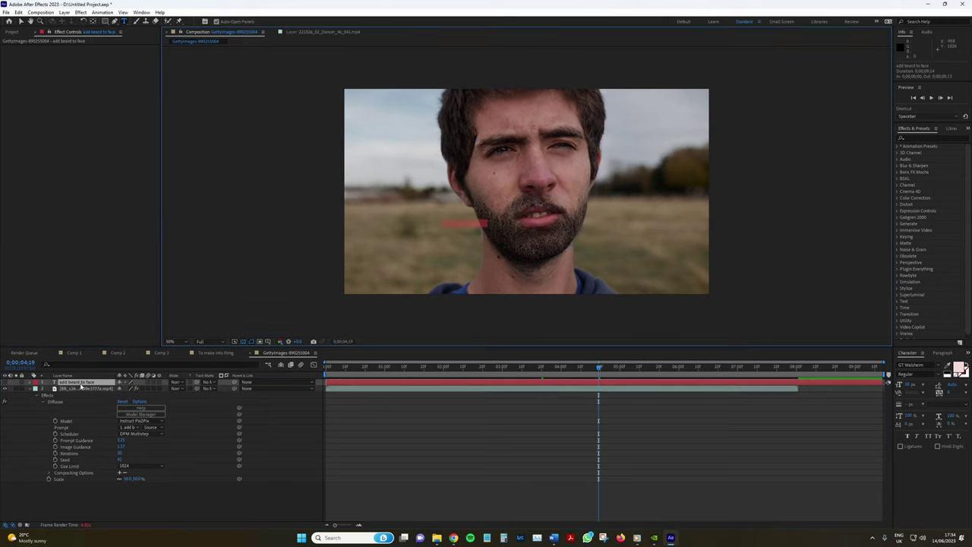
{"action": "key", "text": "Return"}
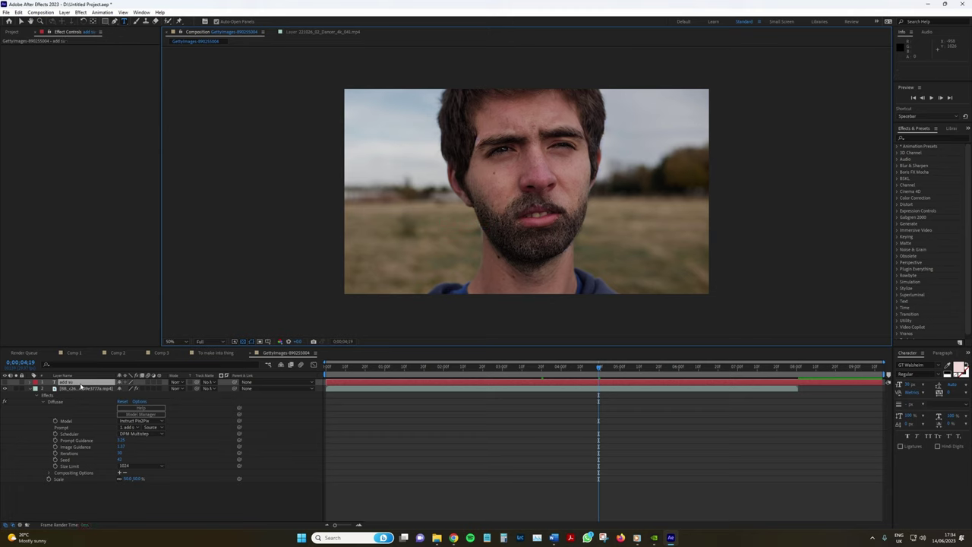
{"action": "type", "text": "add sunglasses to 1"}
{"action": "left_click", "coordinate": [80, 387]}
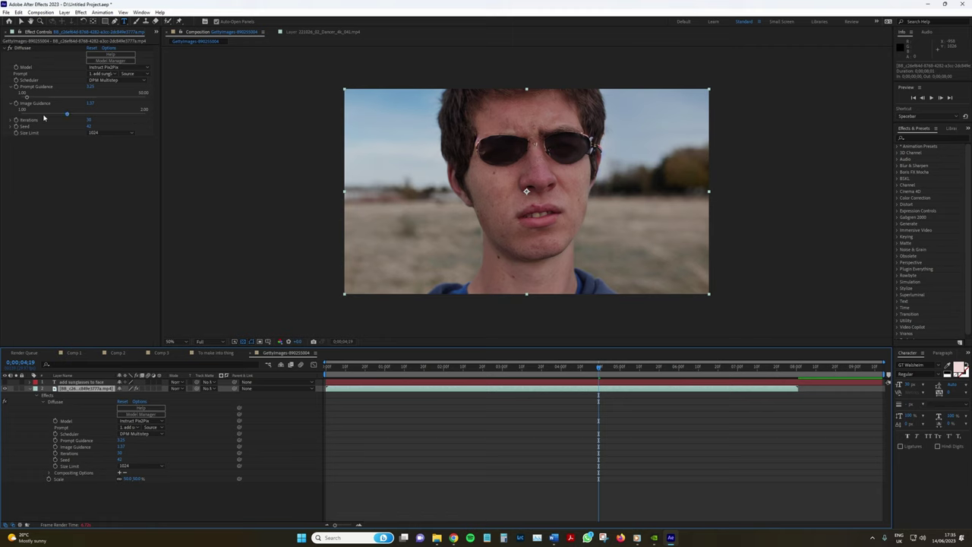
Step: Tune Image Guidance, lowering it to 1.09 and then raising it to about 1.90
{"action": "left_click", "coordinate": [50, 116]}
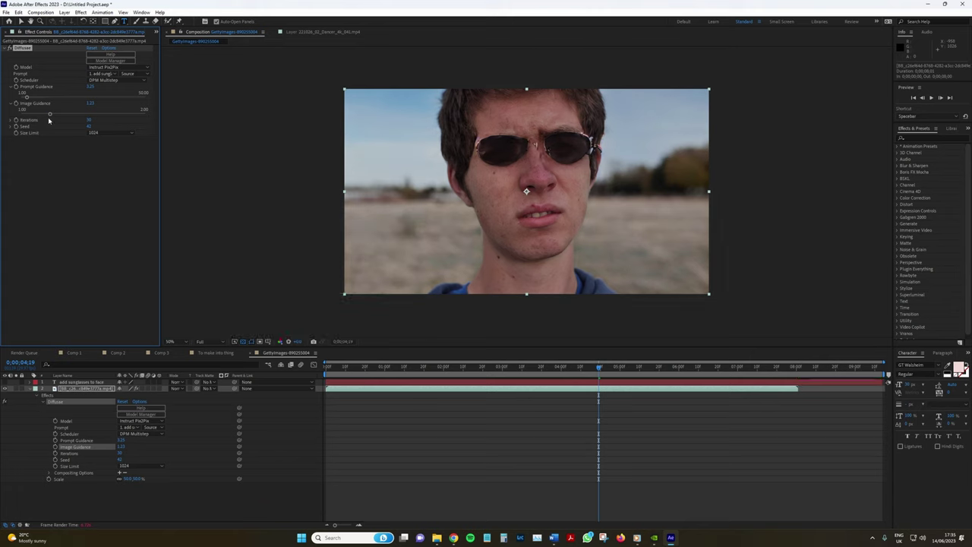
{"action": "left_click", "coordinate": [22, 114]}
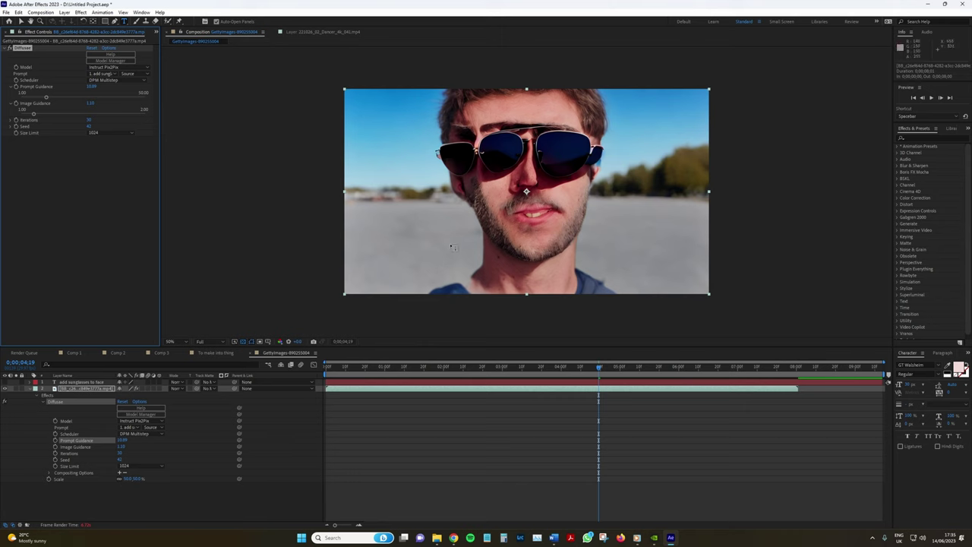
{"action": "left_click", "coordinate": [21, 24]}
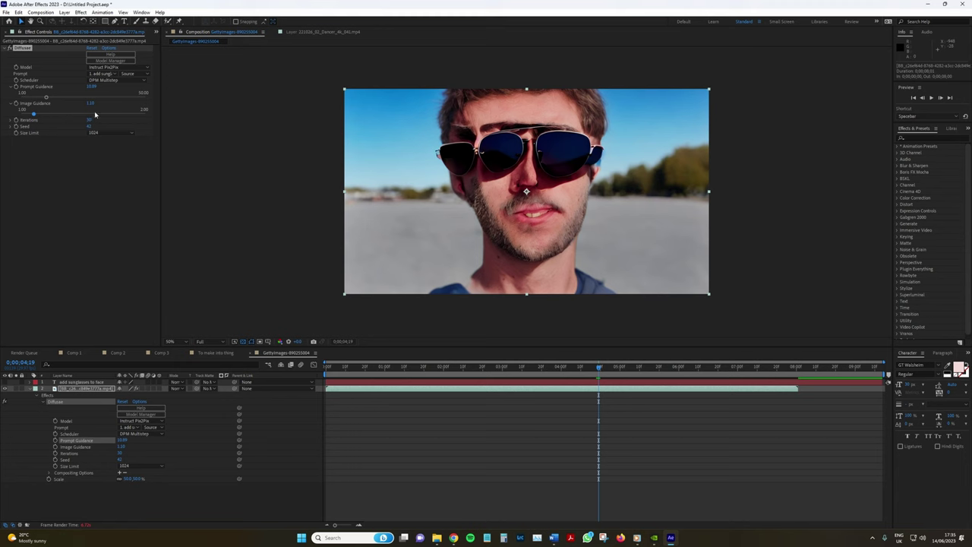
{"action": "left_click", "coordinate": [95, 113]}
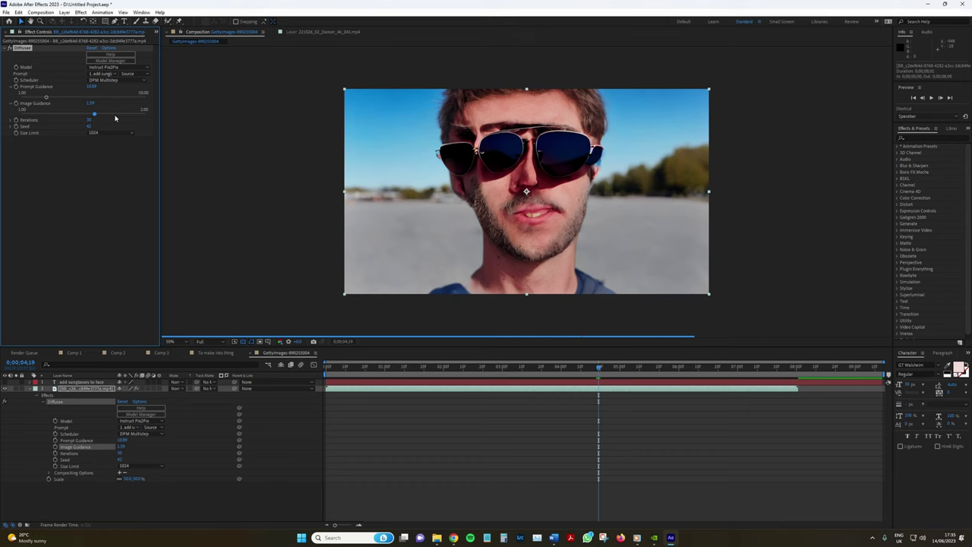
{"action": "left_click", "coordinate": [139, 115]}
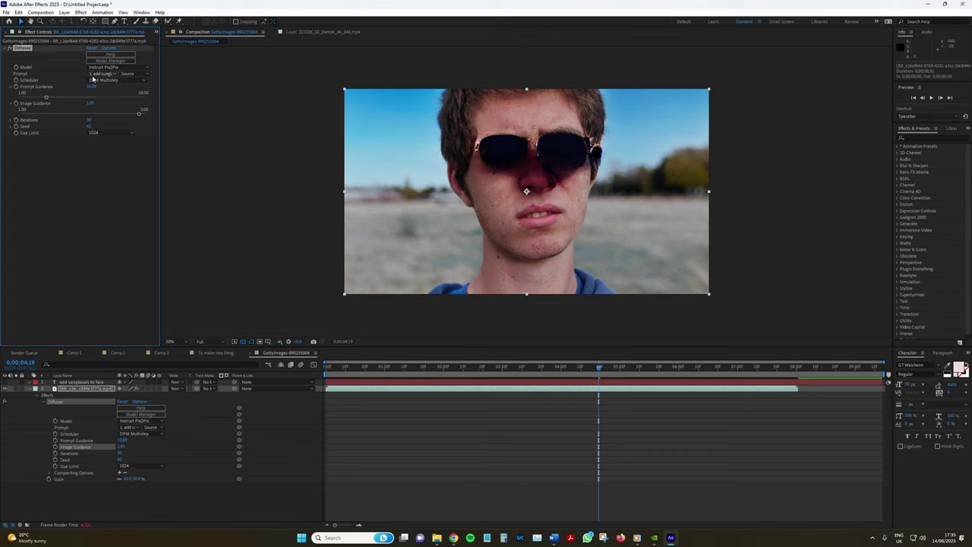
Step: Reset the Diffusae effect and rename the prompt text layer to 'add snow to background'
{"action": "left_click", "coordinate": [92, 48]}
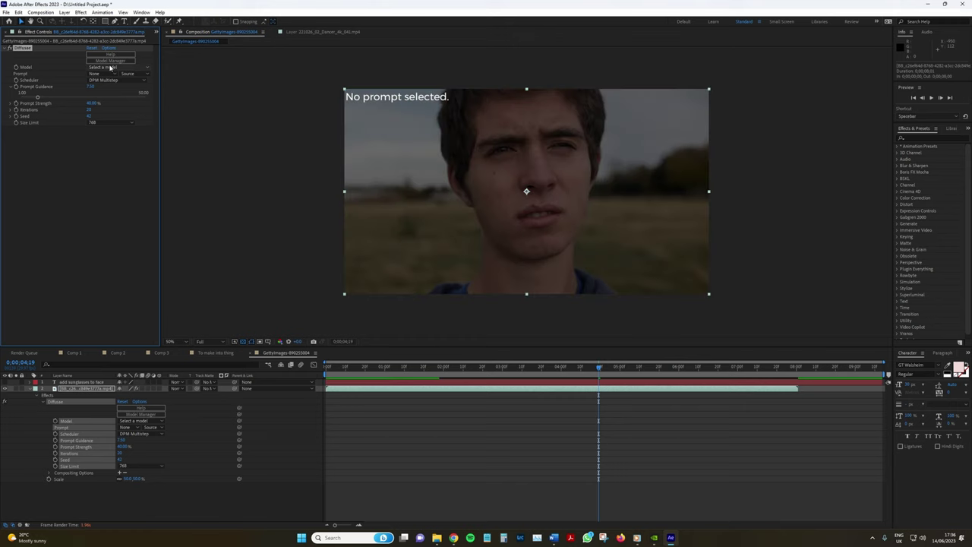
{"action": "left_click", "coordinate": [79, 382]}
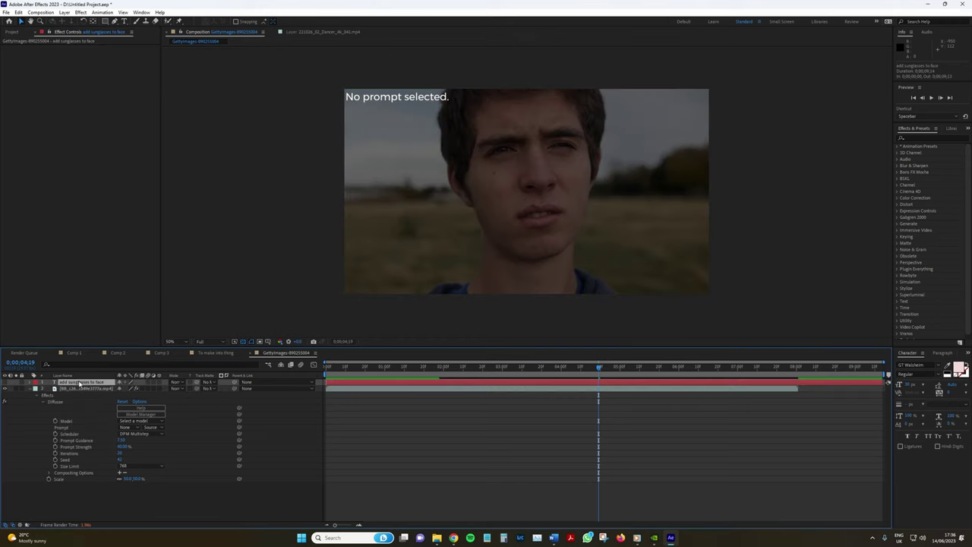
{"action": "left_click", "coordinate": [80, 389]}
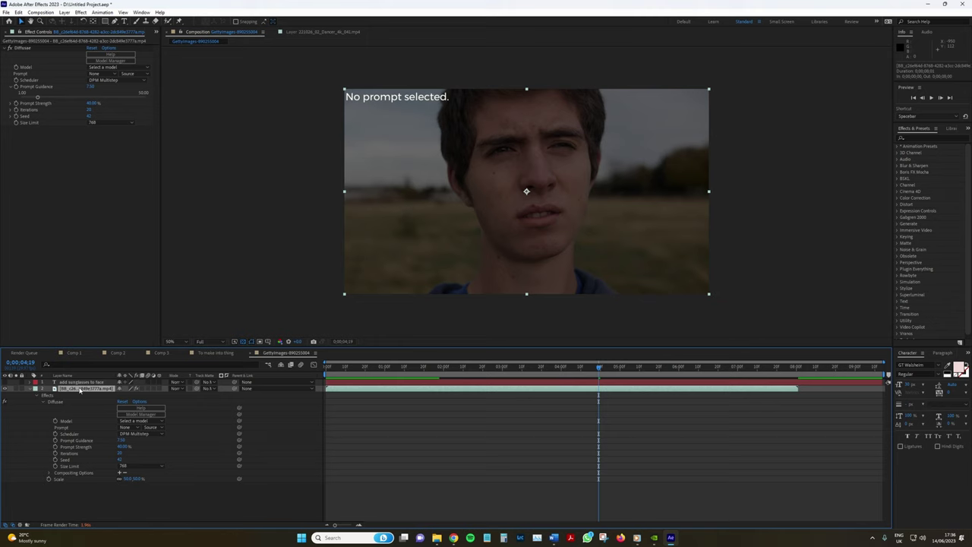
{"action": "left_click", "coordinate": [85, 382]}
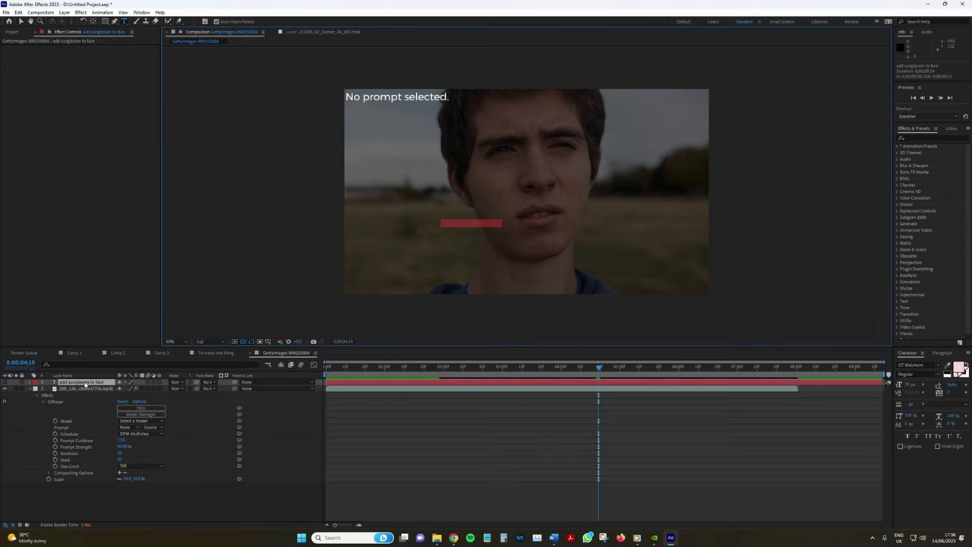
{"action": "type", "text": "add snow to background"}
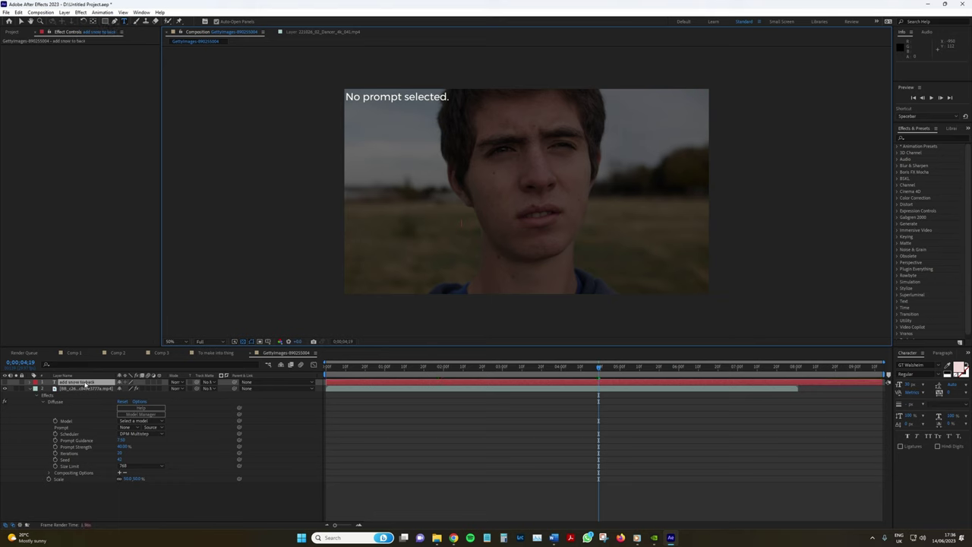
{"action": "left_click", "coordinate": [85, 389]}
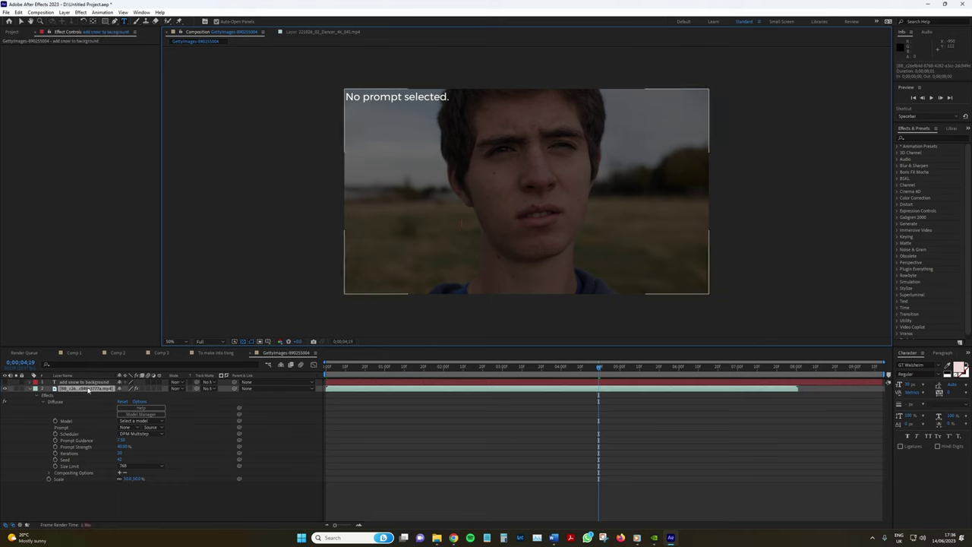
Step: Set the Model to Instruct Pix2Pix and the Prompt to '1. add snow to background'
{"action": "left_click", "coordinate": [114, 67]}
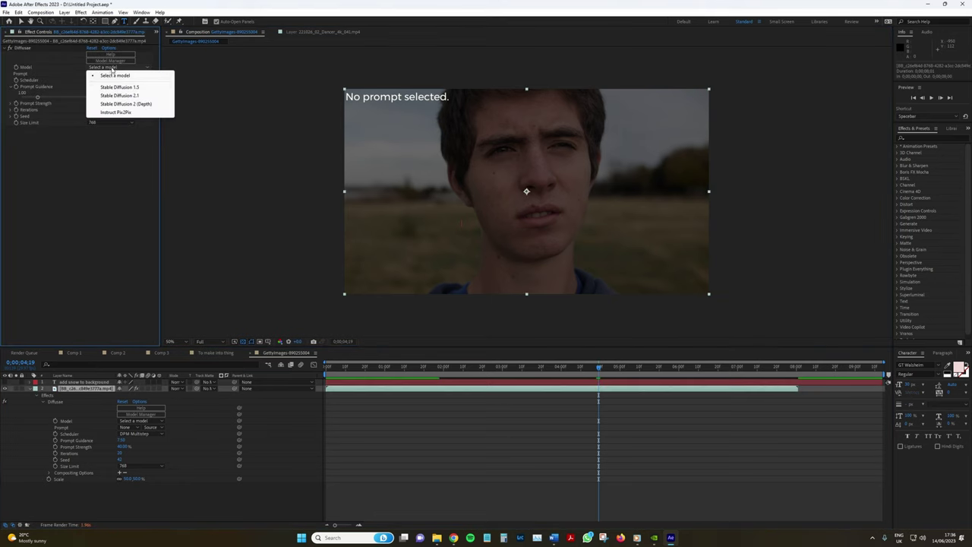
{"action": "left_click", "coordinate": [115, 112]}
{"action": "left_click", "coordinate": [95, 73]}
{"action": "left_click", "coordinate": [113, 94]}
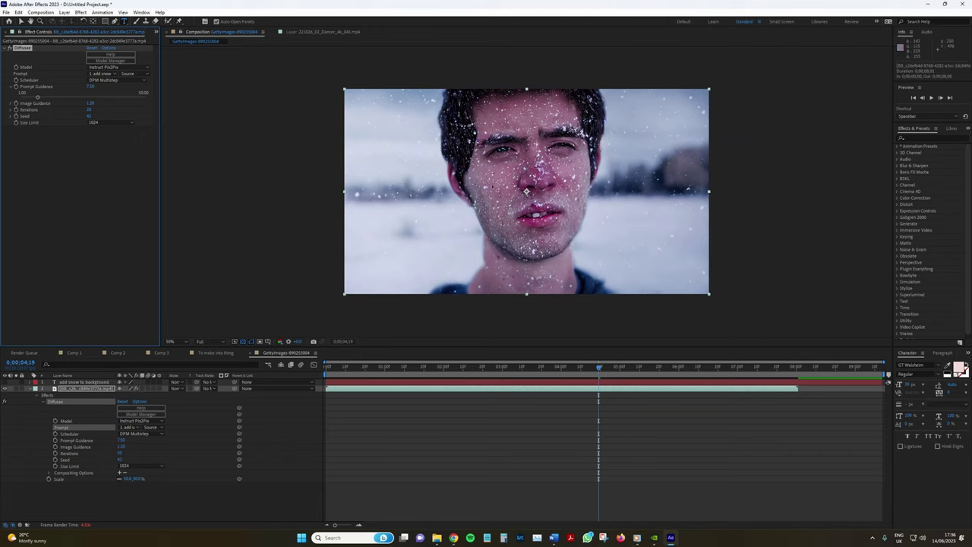
Step: Push Image Guidance to its 1.85 maximum at 2;14, then review the clip at 4;25
{"action": "scroll", "coordinate": [527, 192], "scroll_direction": "up", "scroll_amount": 2}
{"action": "scroll", "coordinate": [526, 191], "scroll_direction": "down", "scroll_amount": 2}
{"action": "left_click", "coordinate": [12, 105]}
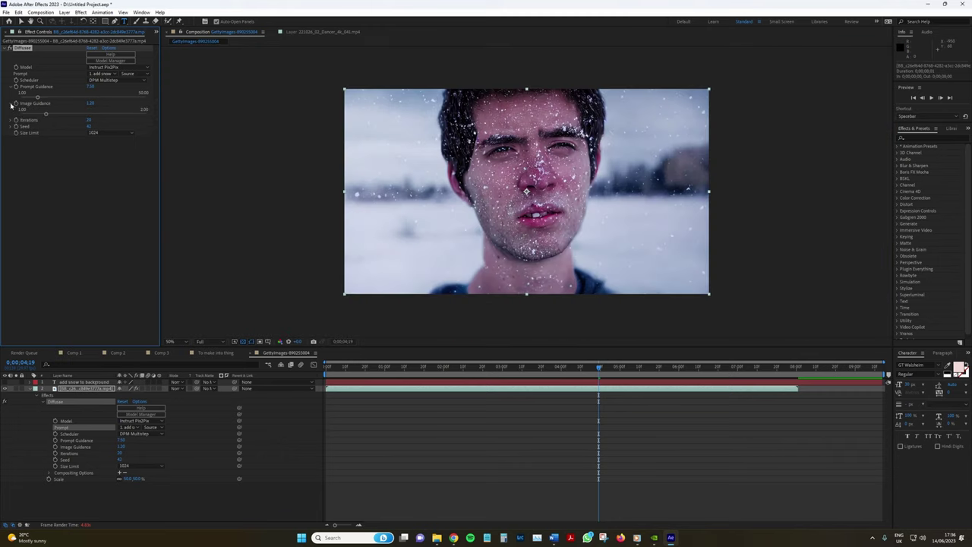
{"action": "left_click", "coordinate": [471, 367]}
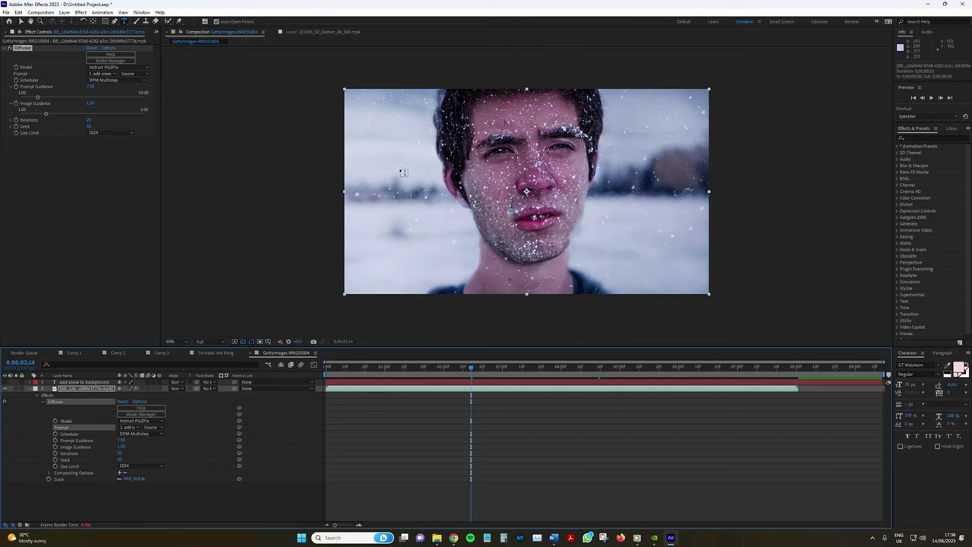
{"action": "left_click", "coordinate": [126, 114]}
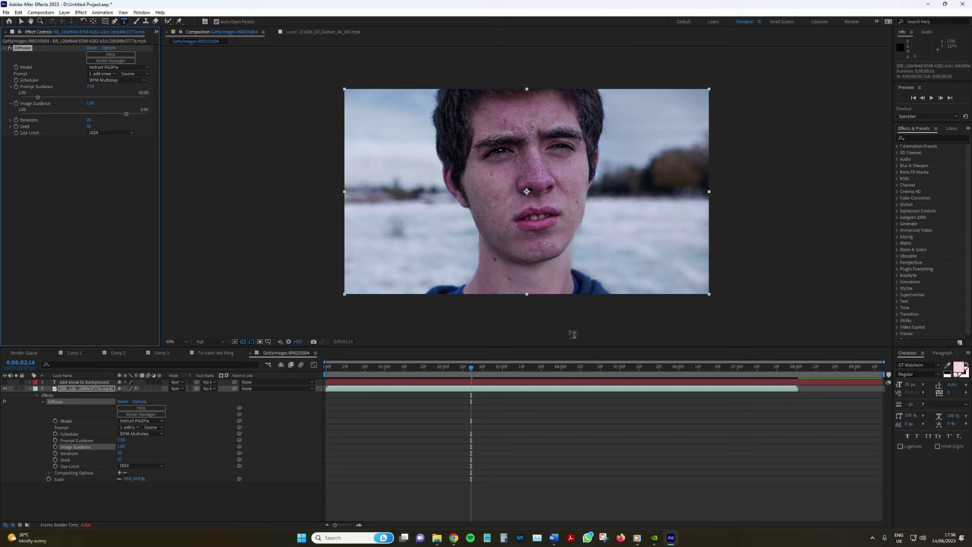
{"action": "left_click_drag", "start_coordinate": [492, 373], "coordinate": [612, 375]}
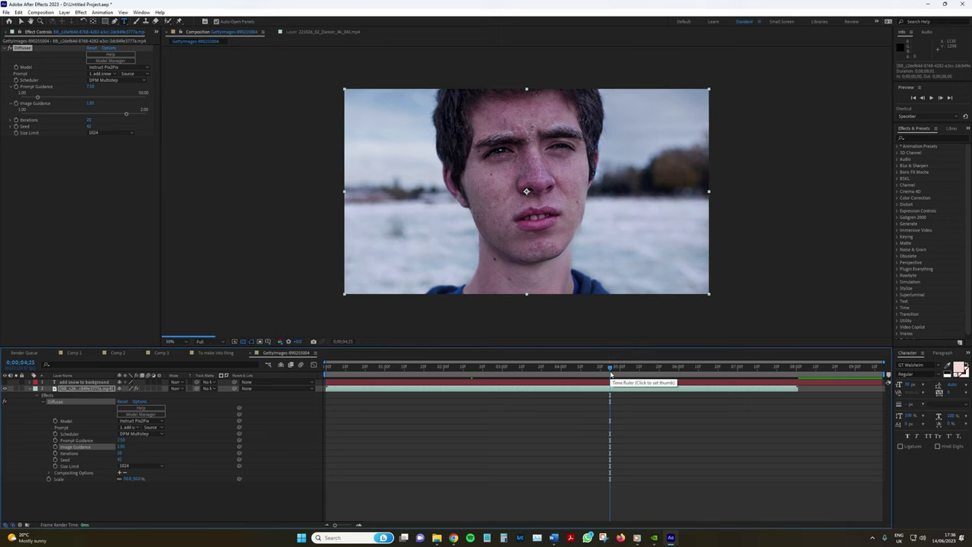